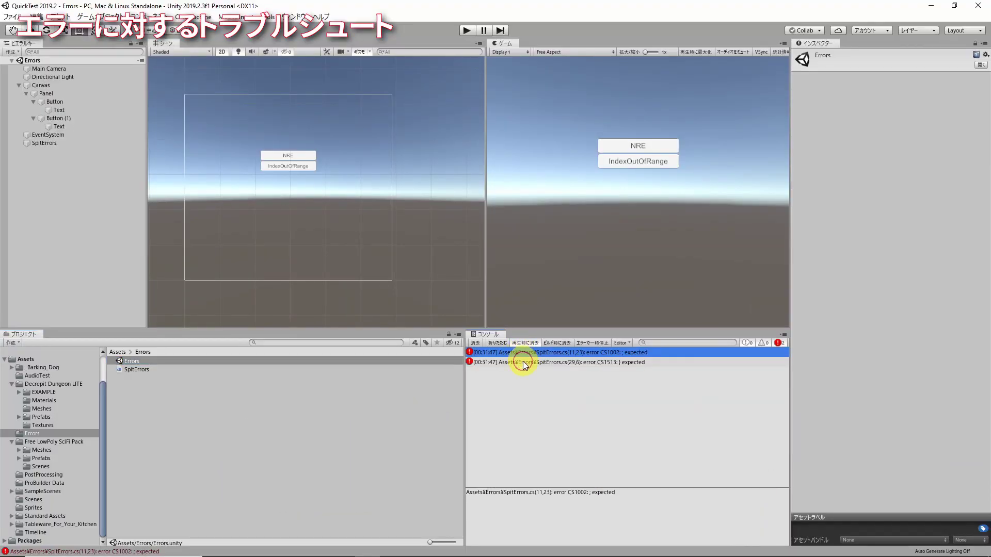
# - Inspect the CS1513 and CS1002 console errors, then try entering play mode
pyautogui.click(524, 362)
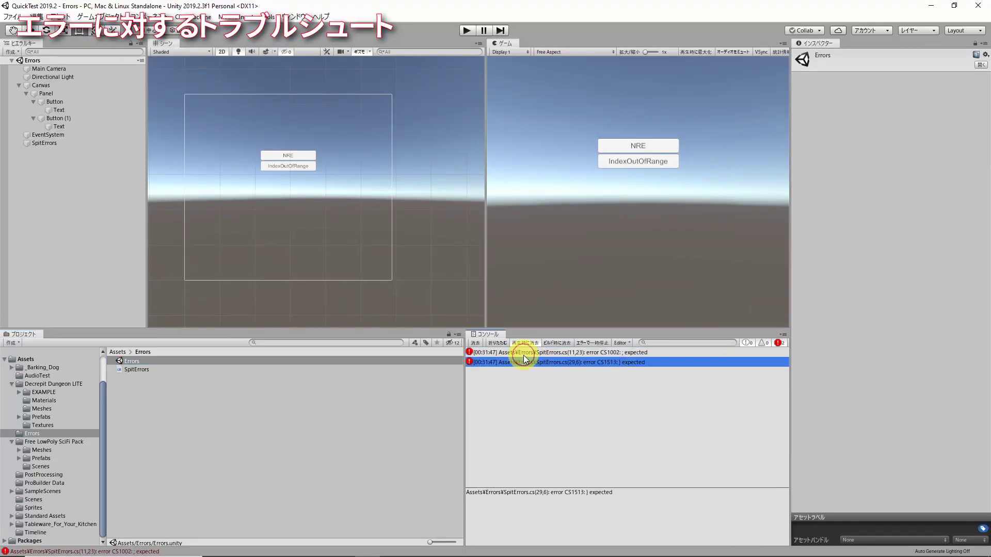
pyautogui.click(524, 355)
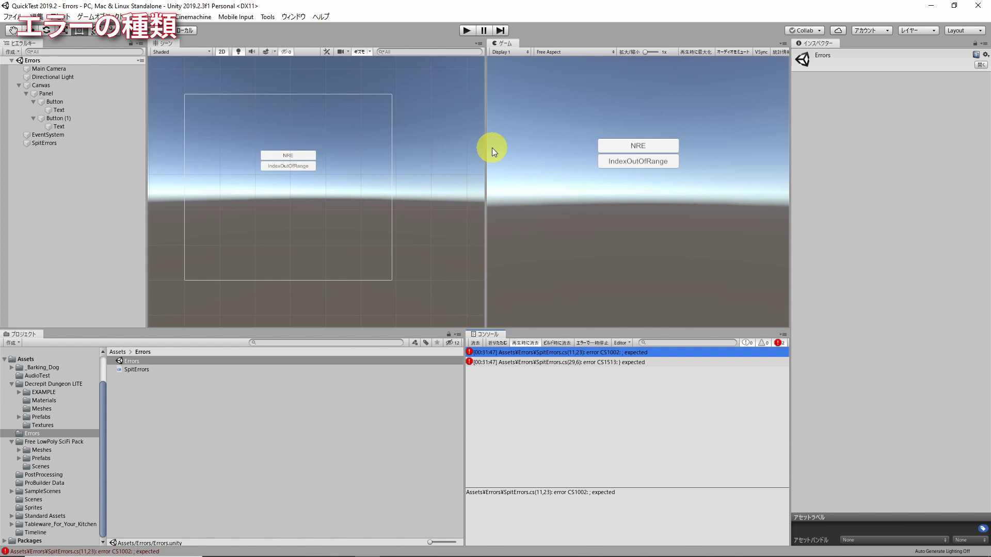
pyautogui.click(516, 363)
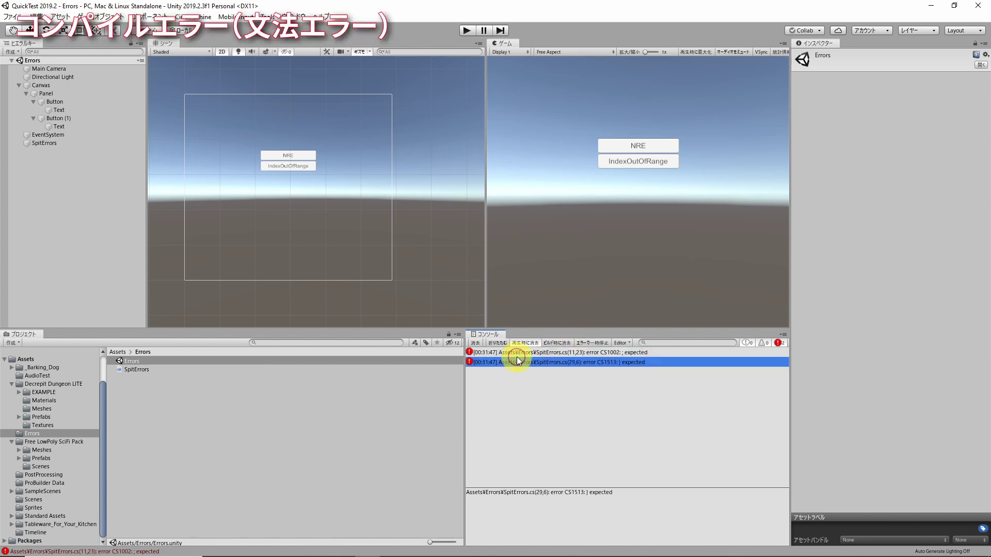
pyautogui.click(469, 29)
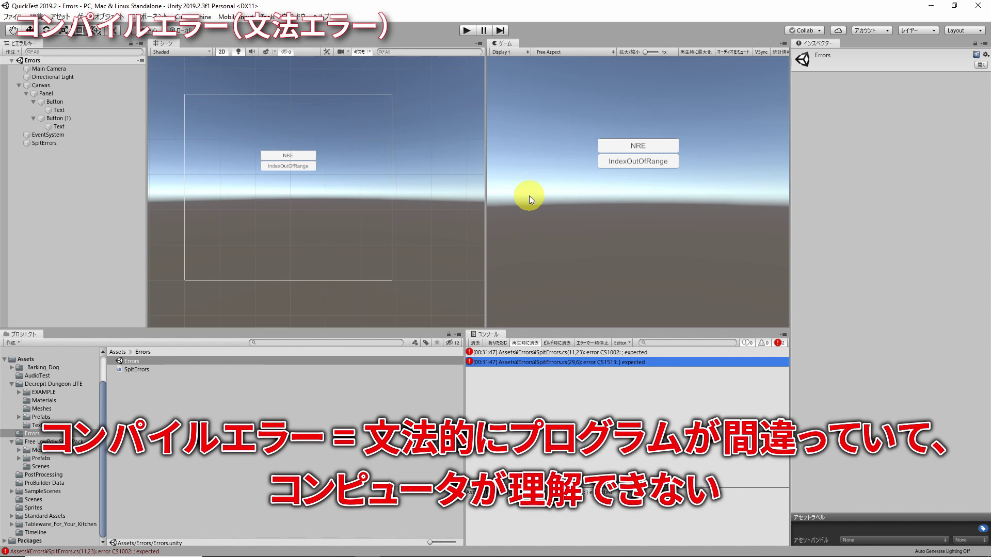
# - Read the CS1002 and CS1513 error messages in the Console
pyautogui.click(584, 354)
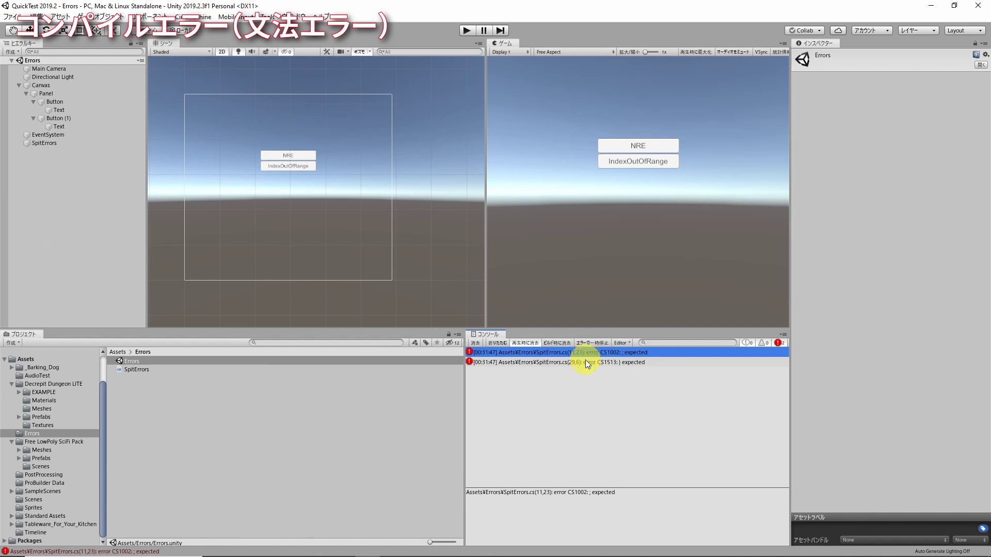
pyautogui.click(586, 359)
pyautogui.click(587, 355)
pyautogui.click(586, 362)
pyautogui.click(589, 352)
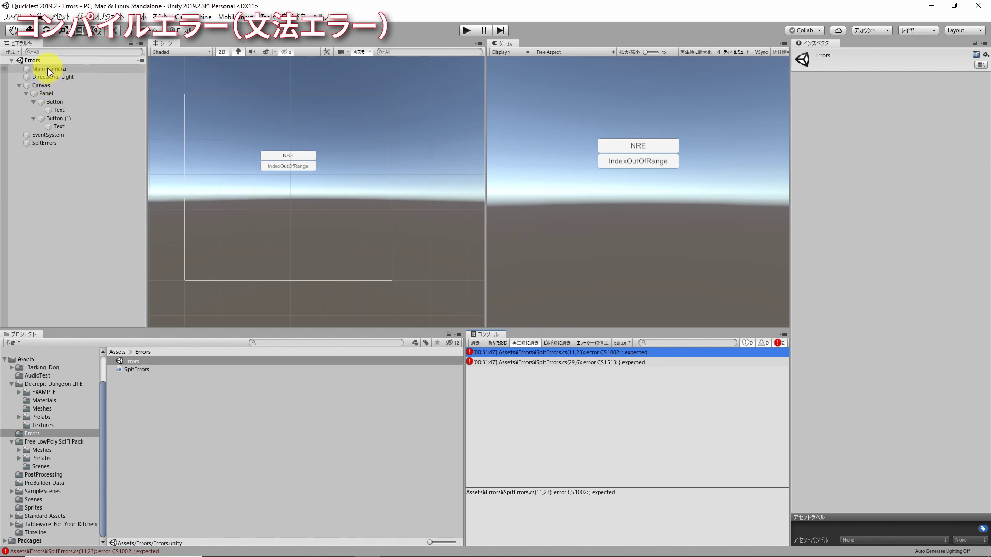
pyautogui.click(535, 362)
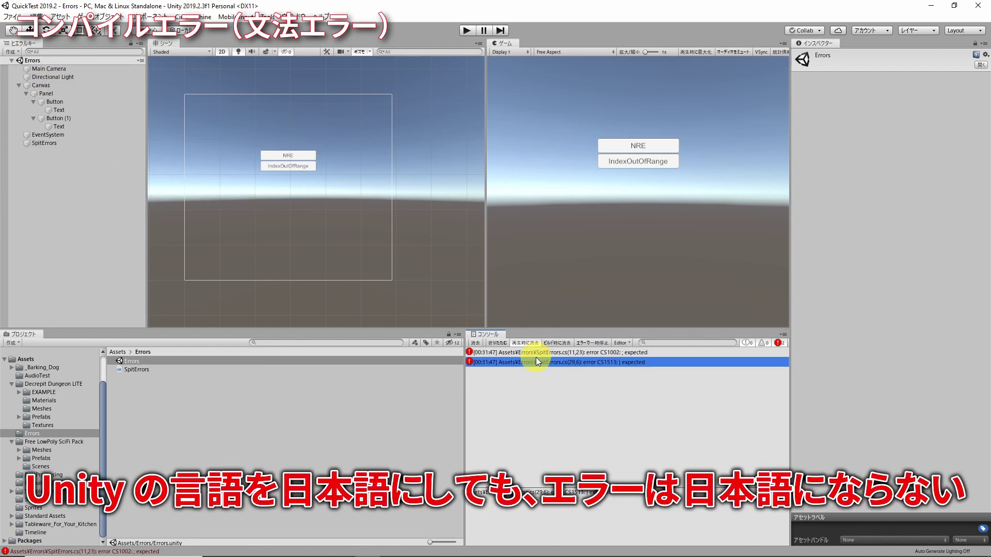
# - Set the Console's Log Entry to 3 Lines and compare the two error entries
pyautogui.click(783, 335)
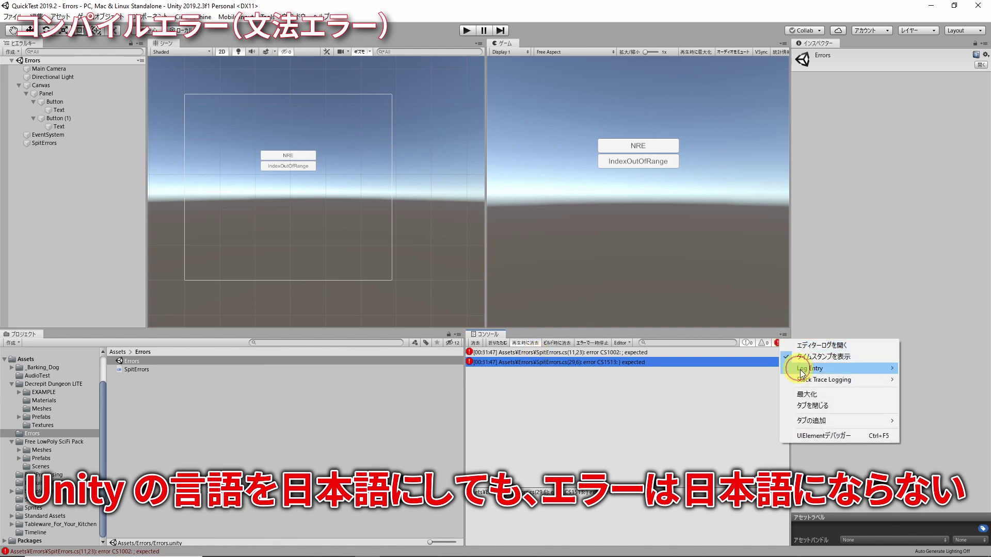
pyautogui.moveTo(804, 370)
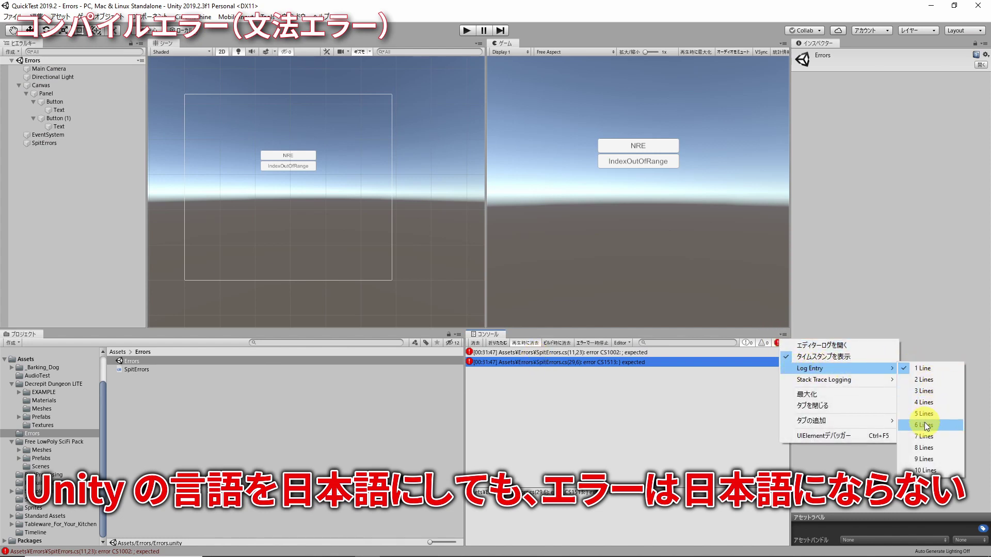
pyautogui.click(917, 392)
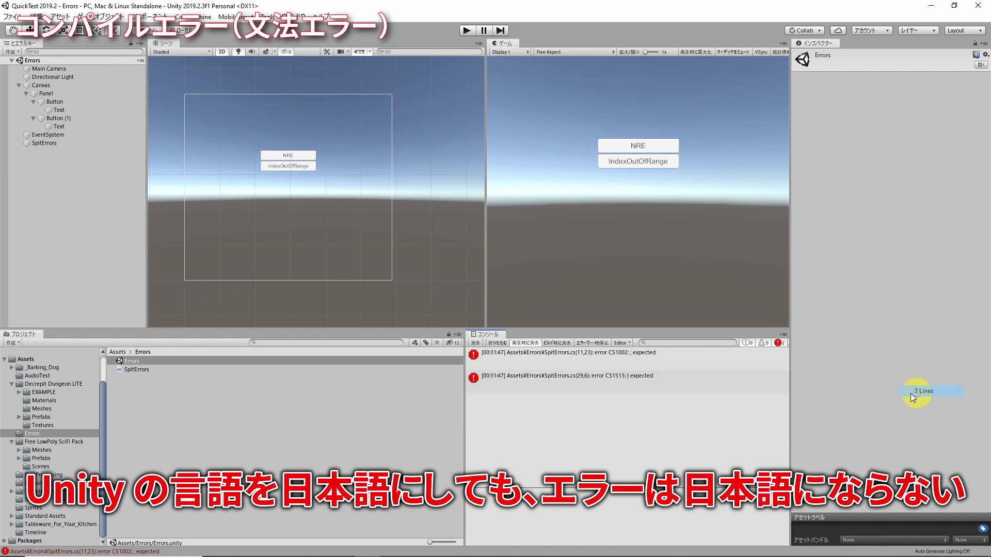
pyautogui.click(559, 359)
pyautogui.click(559, 374)
pyautogui.click(576, 360)
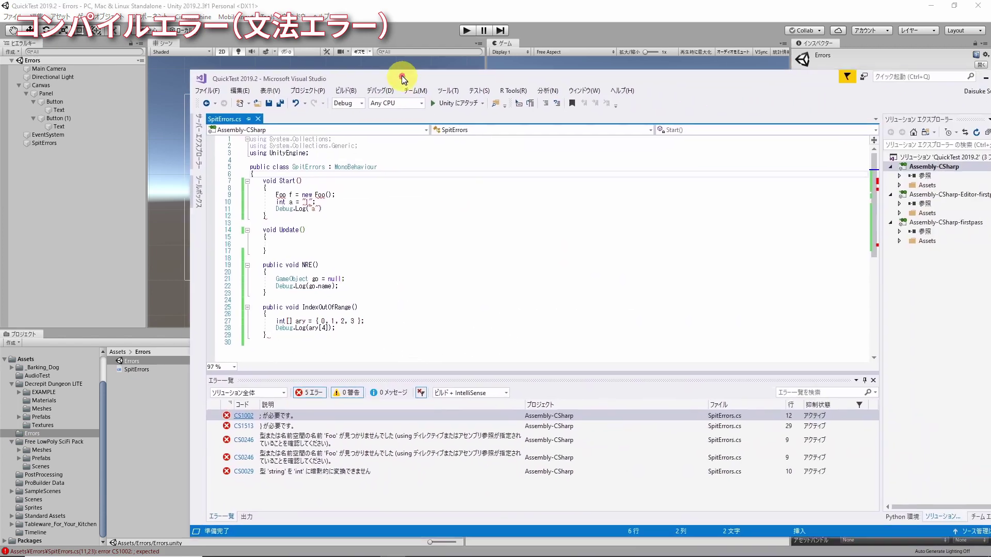
pyautogui.moveTo(401, 69); pyautogui.dragTo(300, 67)
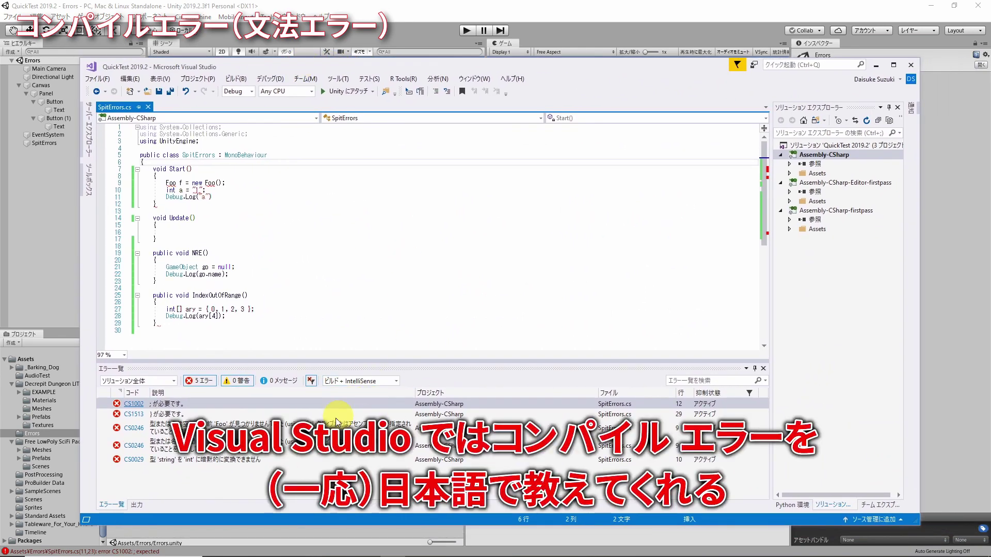
pyautogui.click(250, 407)
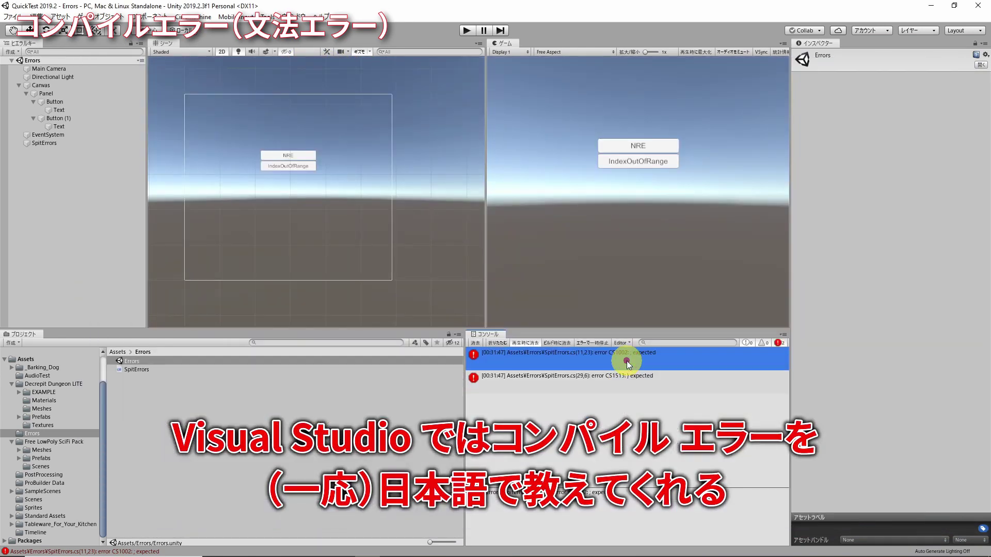
pyautogui.click(627, 357)
pyautogui.click(626, 376)
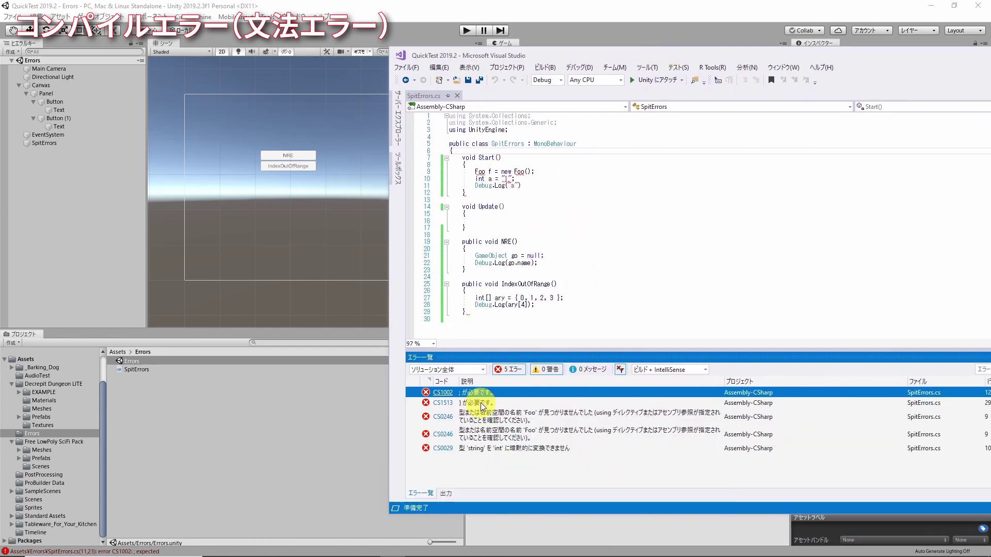
pyautogui.click(477, 402)
pyautogui.click(476, 393)
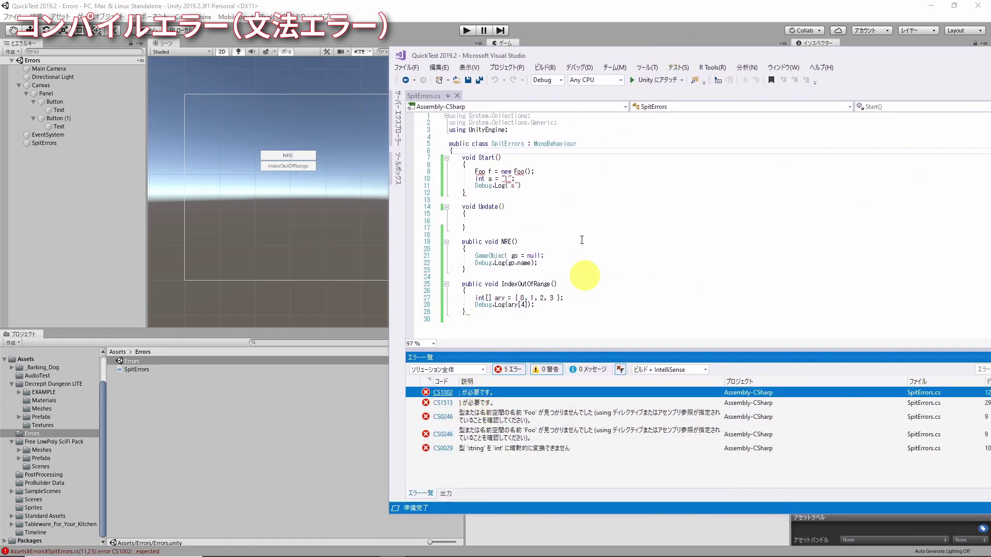
pyautogui.moveTo(551, 61); pyautogui.dragTo(868, 111)
pyautogui.click(570, 351)
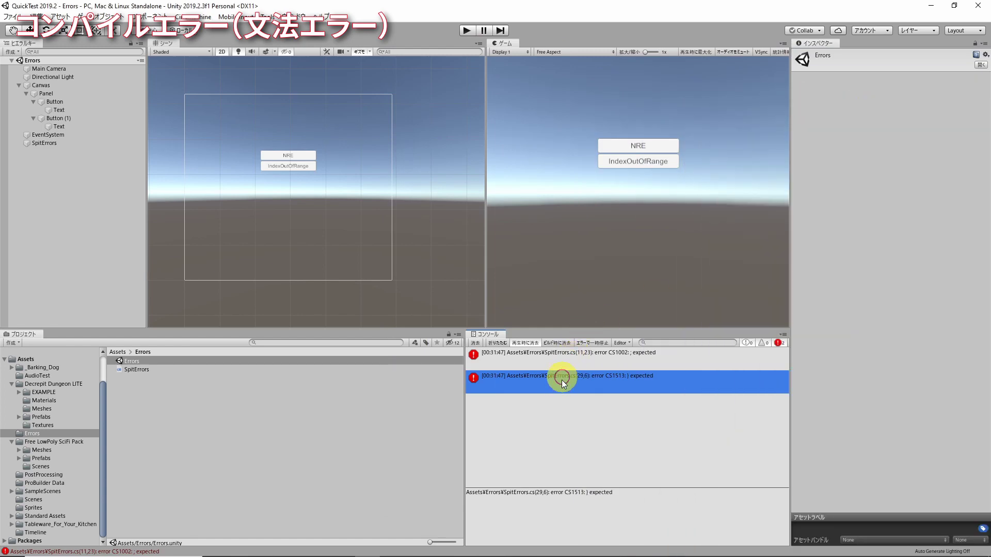
pyautogui.click(561, 368)
pyautogui.click(562, 375)
pyautogui.click(562, 364)
pyautogui.click(559, 381)
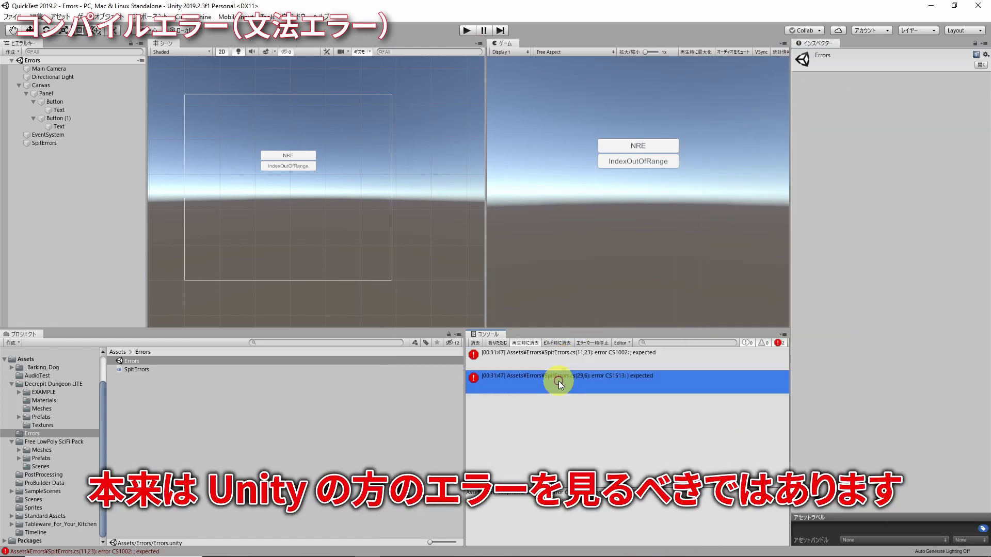
pyautogui.click(586, 354)
pyautogui.doubleClick(586, 354)
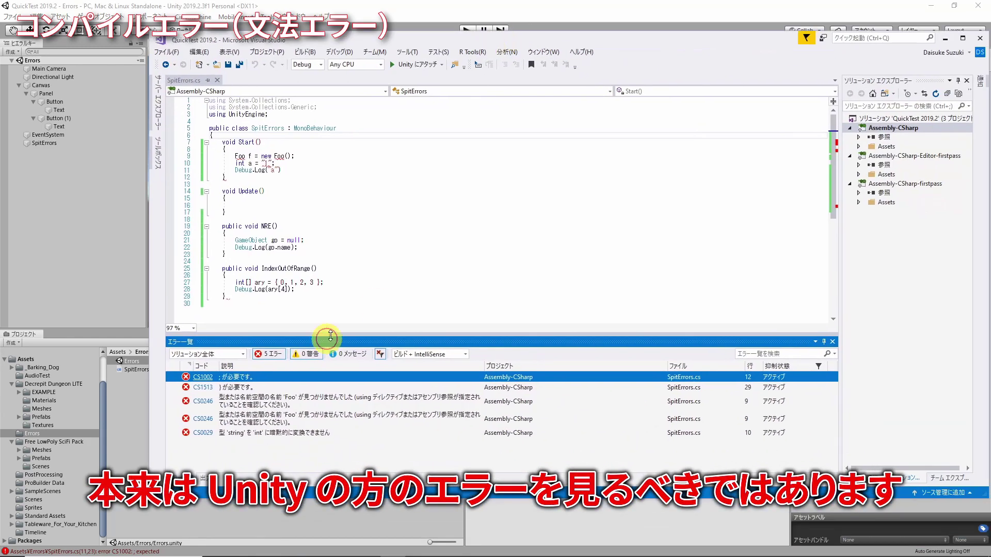
pyautogui.click(253, 387)
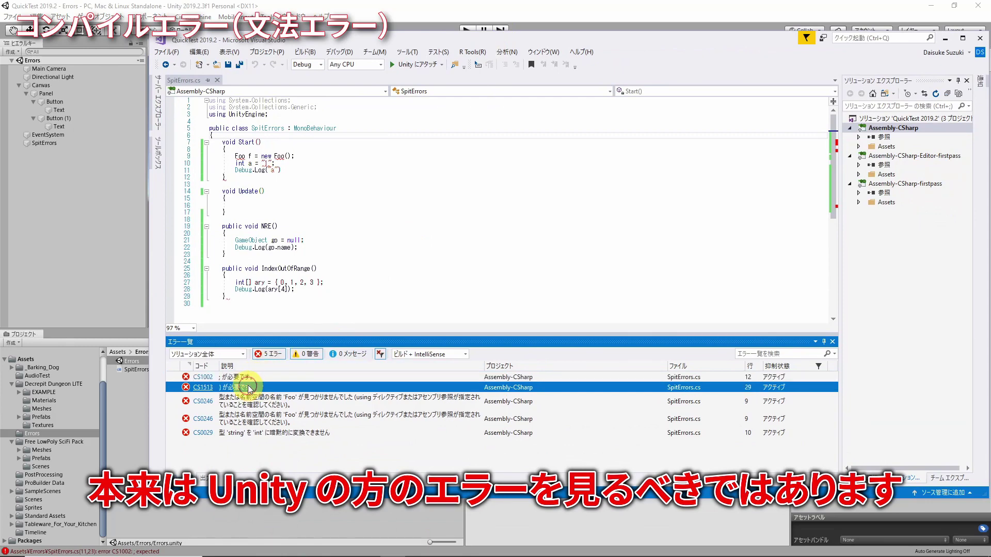
pyautogui.moveTo(408, 40); pyautogui.dragTo(925, 88)
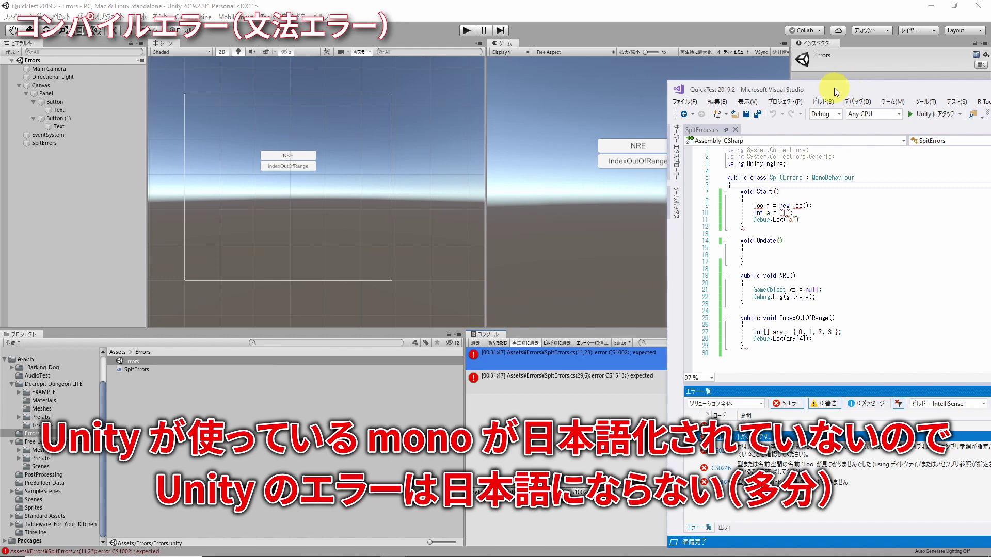
pyautogui.moveTo(834, 88); pyautogui.dragTo(289, 48)
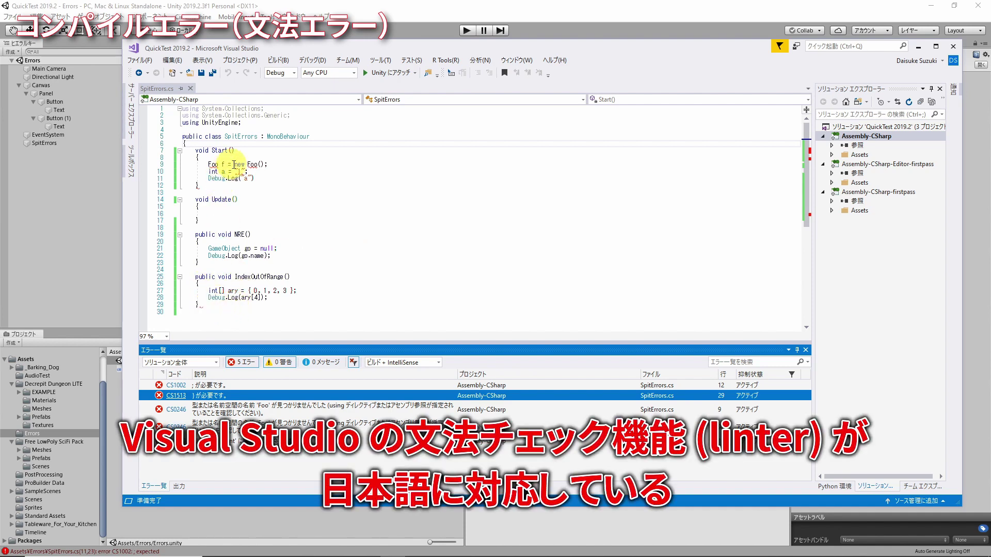
pyautogui.click(234, 385)
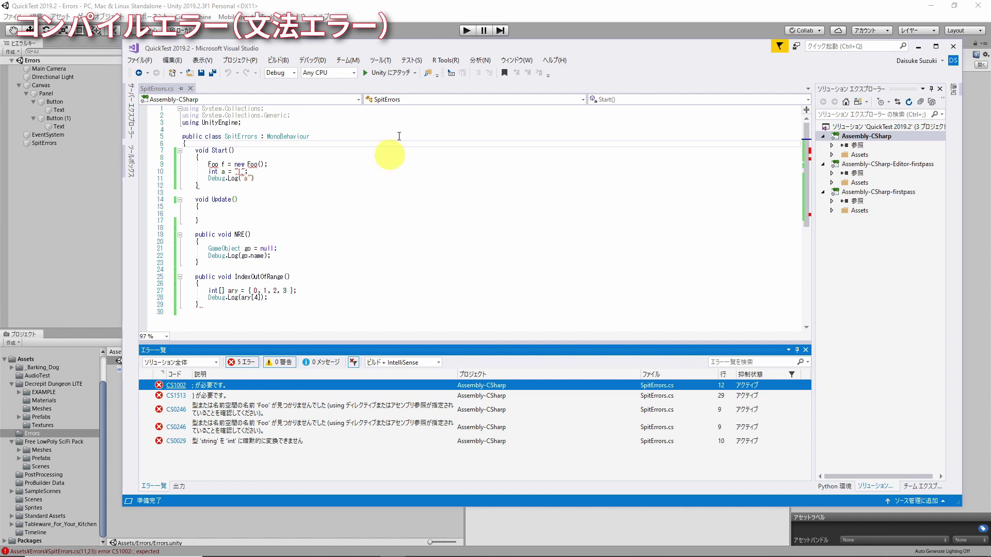
pyautogui.moveTo(412, 46)
pyautogui.mouseDown()
pyautogui.moveTo(425, 62)
pyautogui.moveTo(390, 65)
pyautogui.mouseUp()
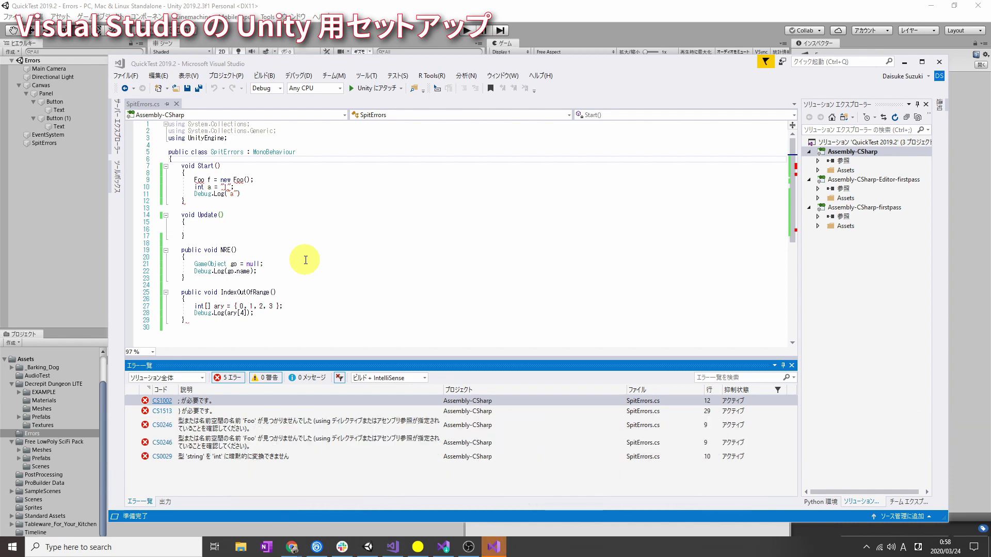
# - Search the Start menu for 'visual' and launch the Visual Studio Installer
pyautogui.click(306, 260)
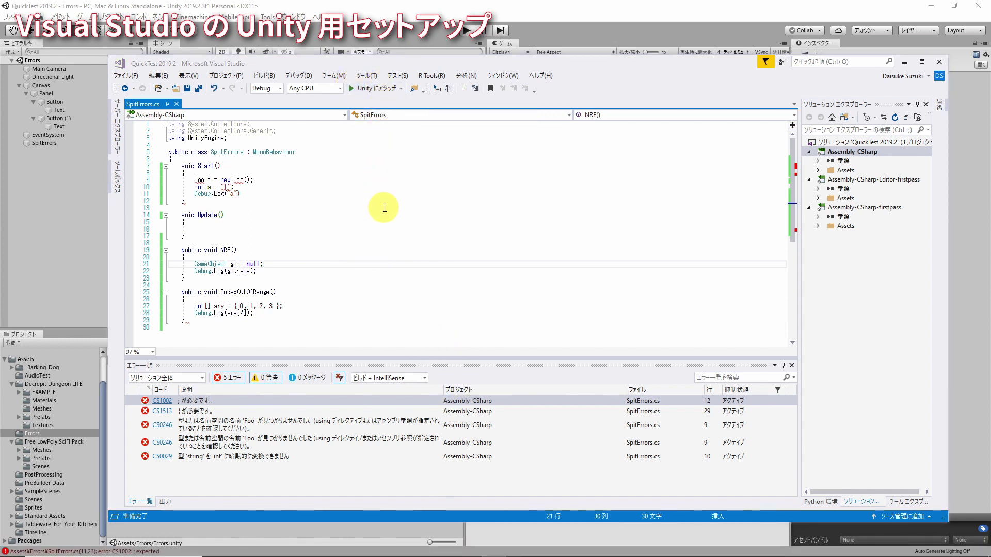
pyautogui.press('super')
pyautogui.write('vi')
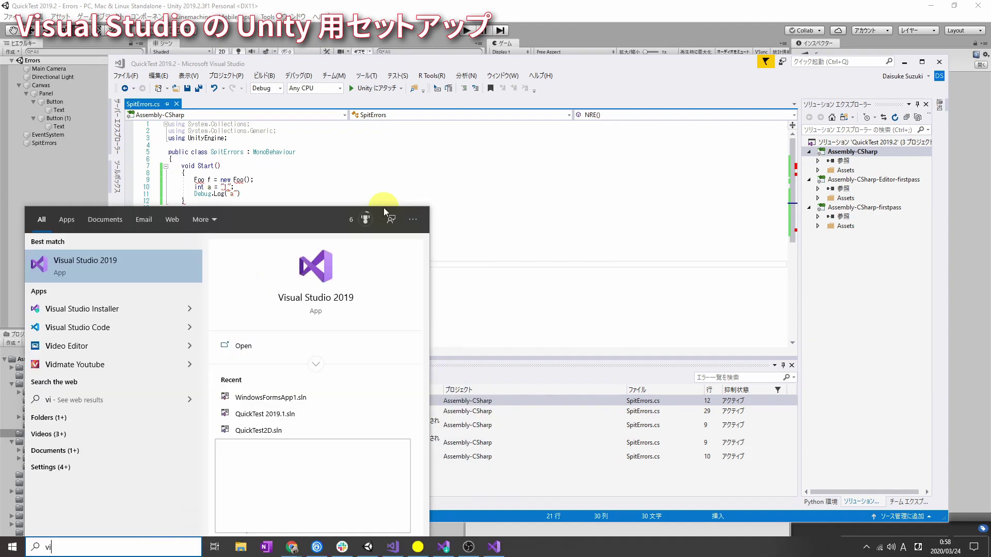
pyautogui.write('sual')
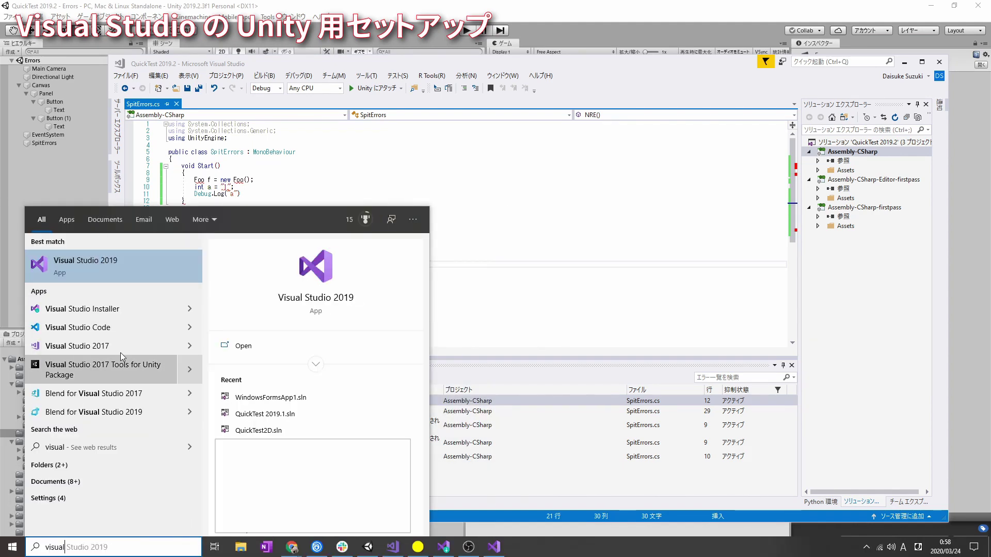
pyautogui.click(91, 308)
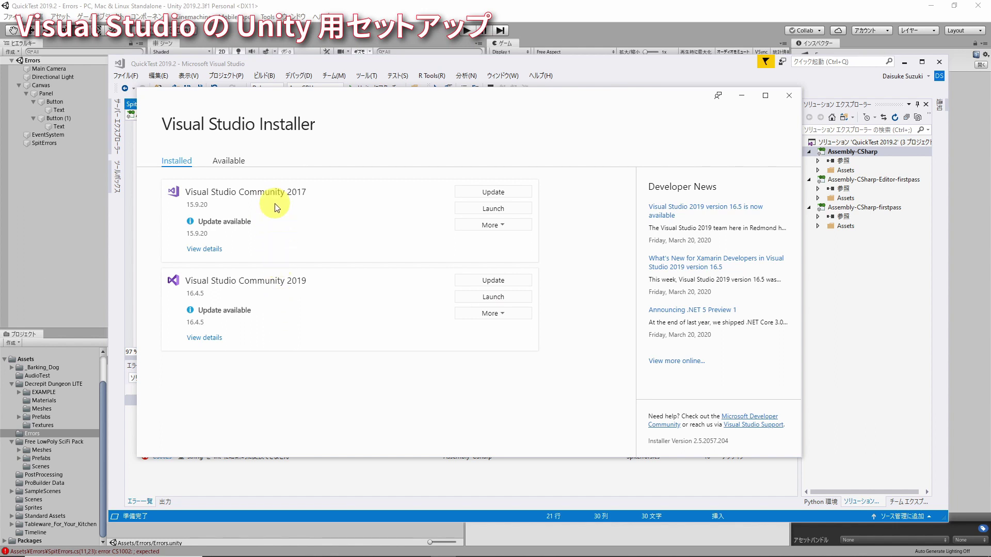
# - Open Modify for Visual Studio Community 2019 and scroll its Workloads list toward Gaming
pyautogui.click(493, 314)
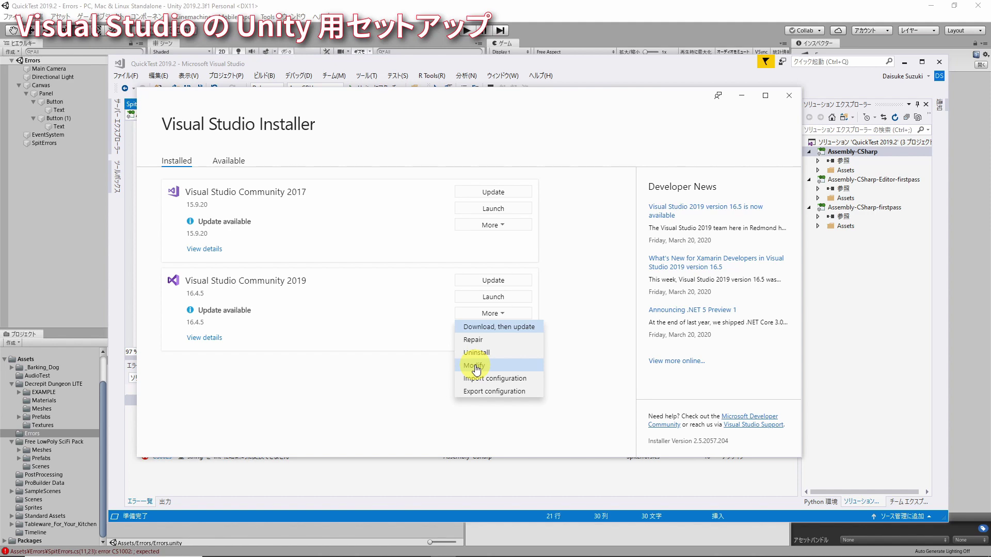
pyautogui.click(475, 366)
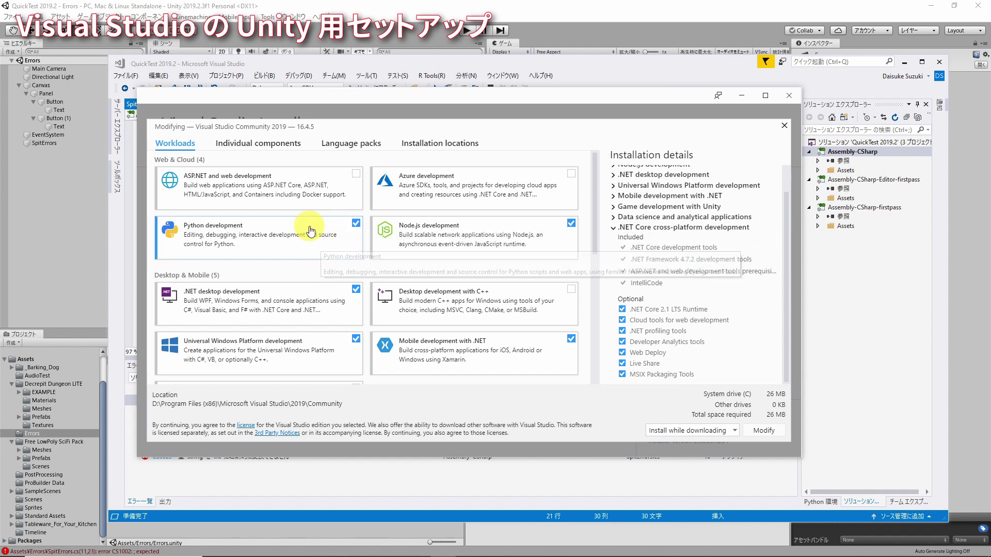
pyautogui.scroll(-1, 310, 232)
pyautogui.scroll(-3, 306, 236)
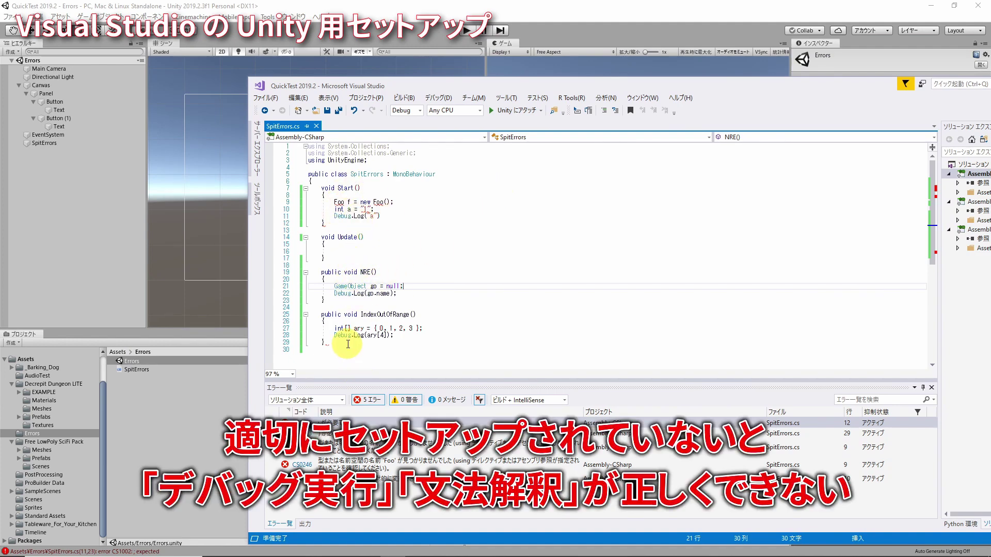
pyautogui.click(328, 342)
pyautogui.press('Return')
pyautogui.press('Return')
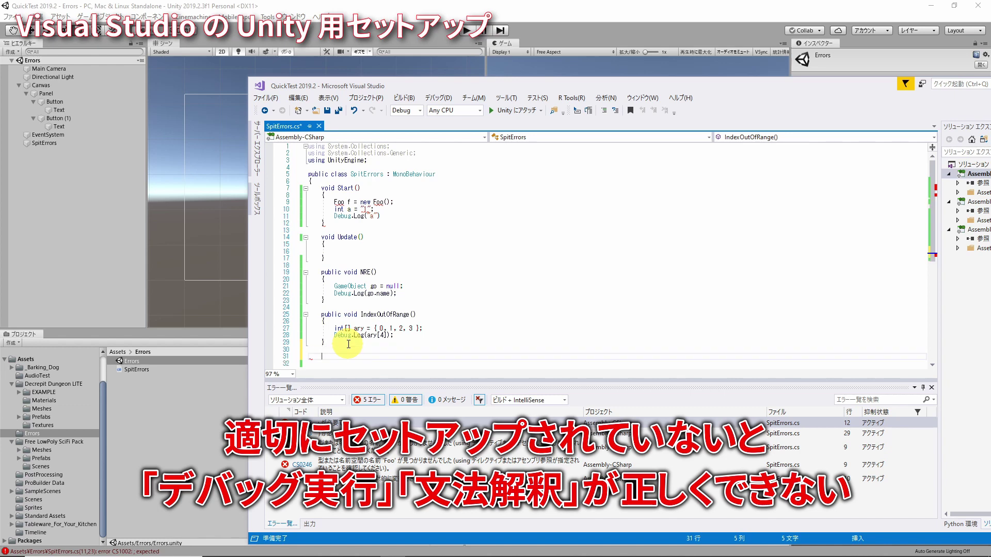
pyautogui.write('Oncoll')
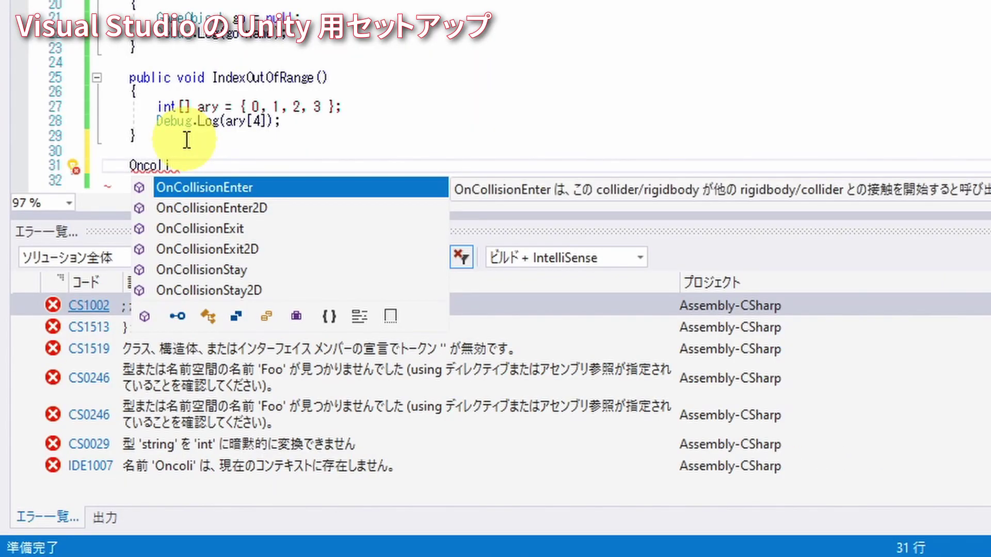
pyautogui.press('Tab')
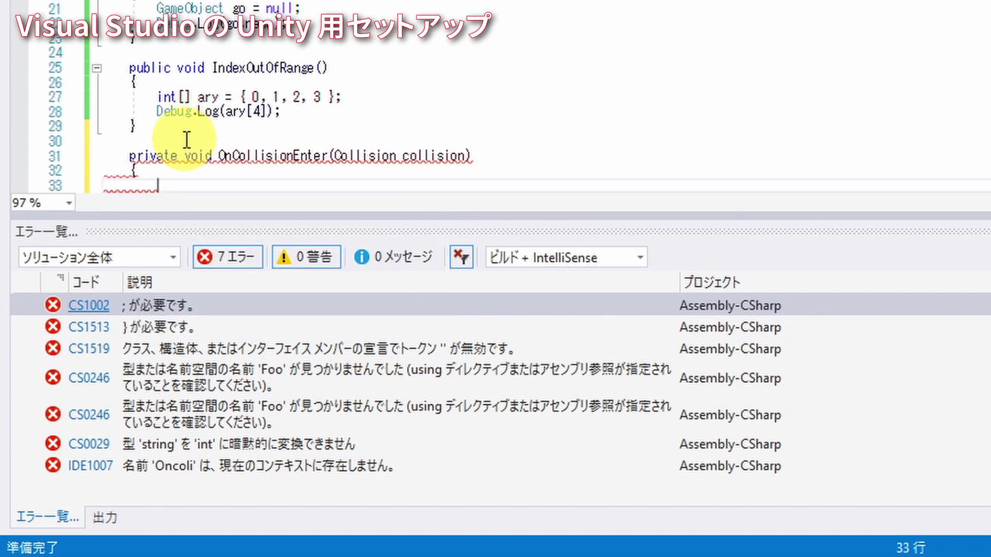
pyautogui.click(352, 125)
pyautogui.doubleClick(351, 125)
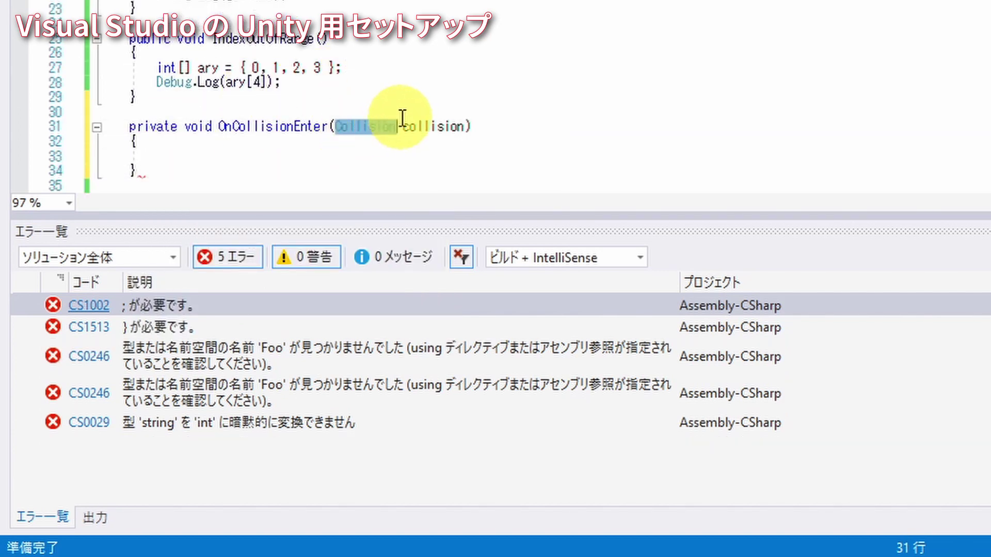
pyautogui.click(242, 160)
pyautogui.click(209, 171)
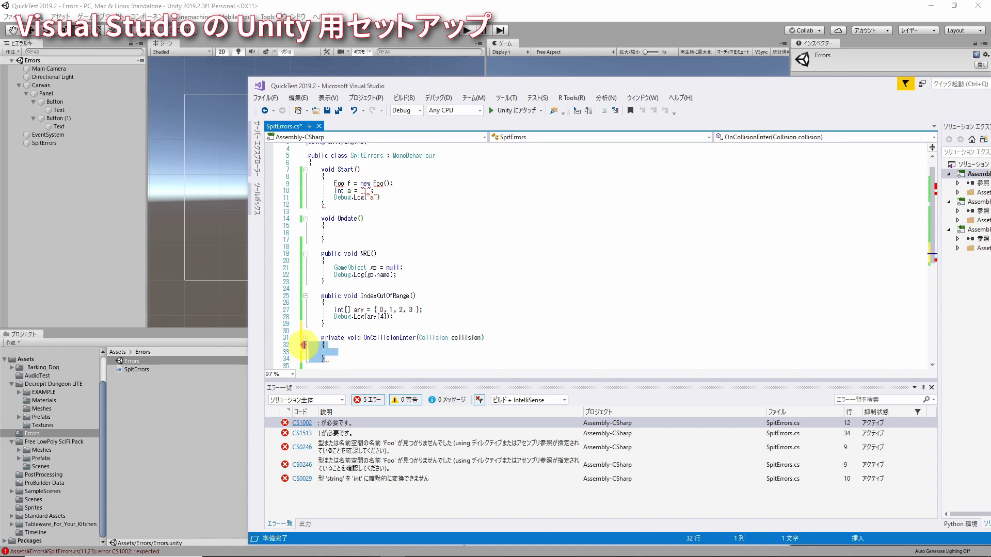
pyautogui.moveTo(336, 358); pyautogui.dragTo(291, 338)
pyautogui.press('Delete')
pyautogui.hotkey('ctrl', 's')
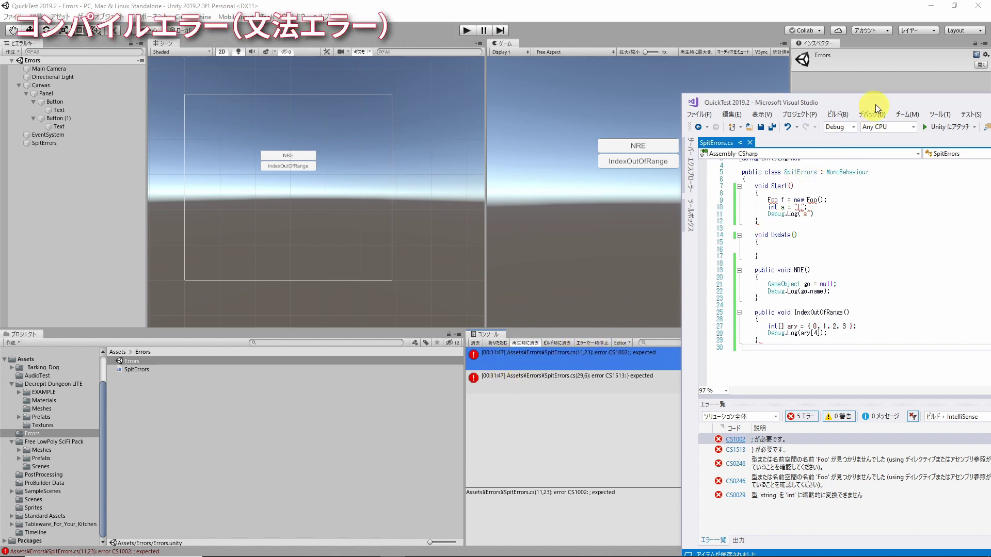
# - Add the missing semicolon on line 11 of SpitErrors.cs and let Unity recompile
pyautogui.moveTo(877, 104)
pyautogui.mouseDown()
pyautogui.moveTo(537, 105)
pyautogui.moveTo(747, 103)
pyautogui.mouseUp()
pyautogui.doubleClick(515, 356)
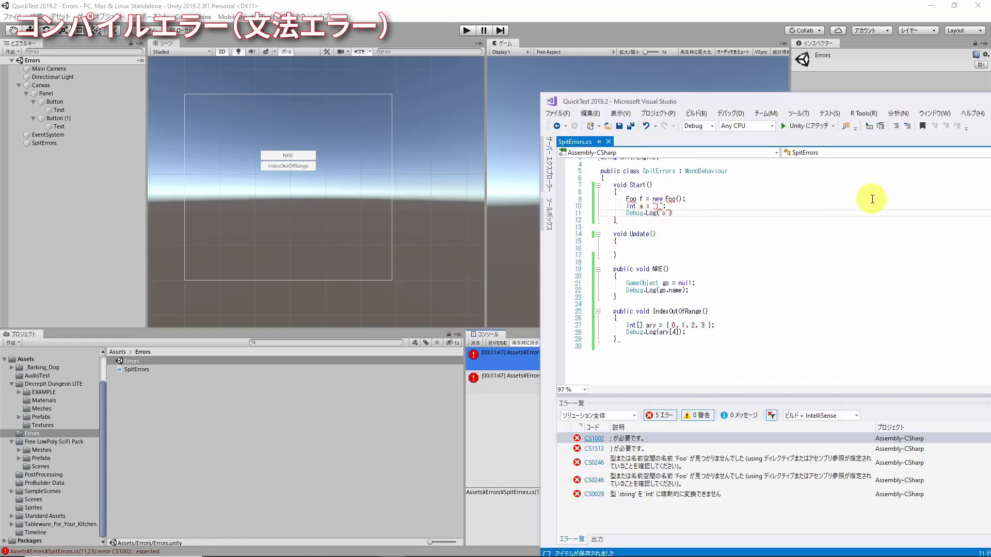
pyautogui.write(';')
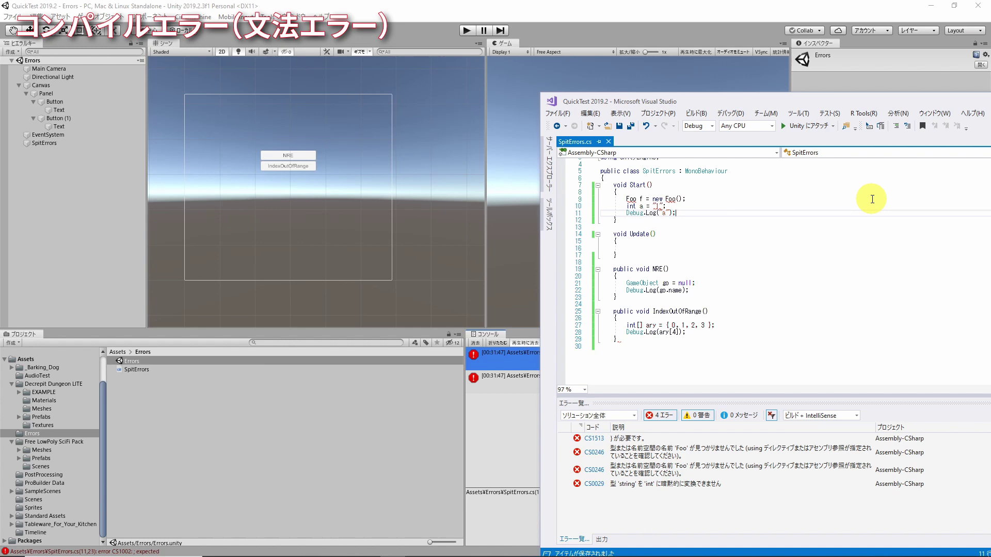
pyautogui.click(604, 26)
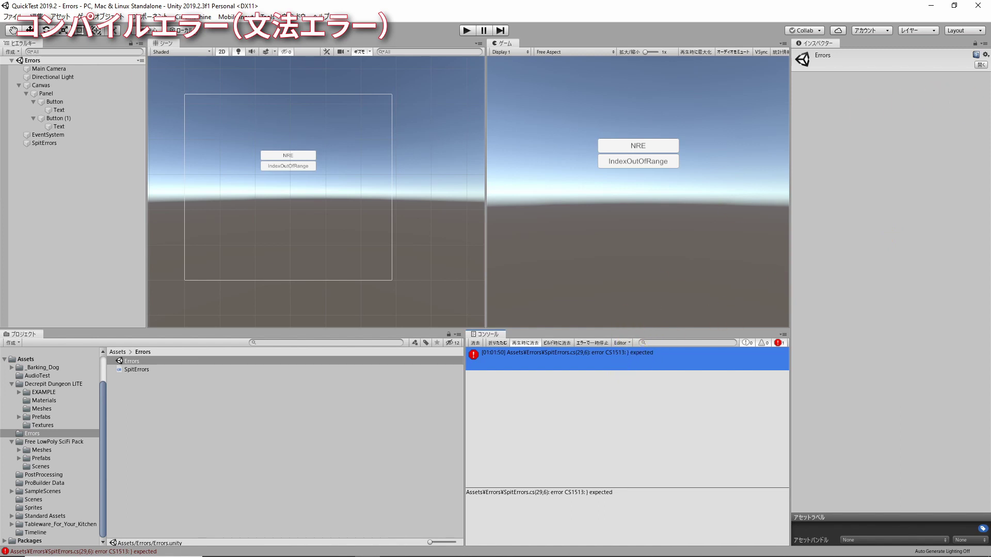
# - Add a new line for the missing closing brace and recheck the errors in Unity
pyautogui.hotkey('alt', 'Tab')
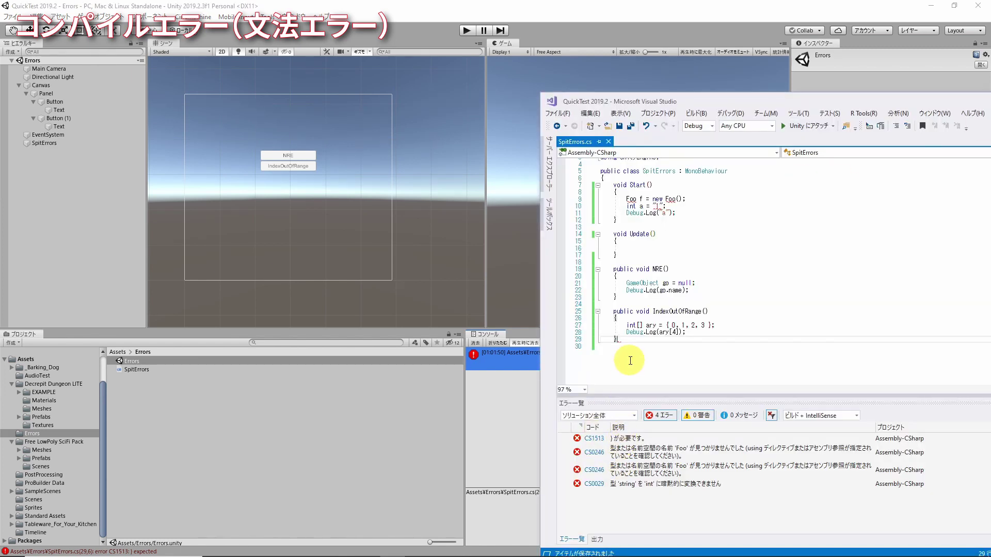
pyautogui.press('Return')
pyautogui.write('}')
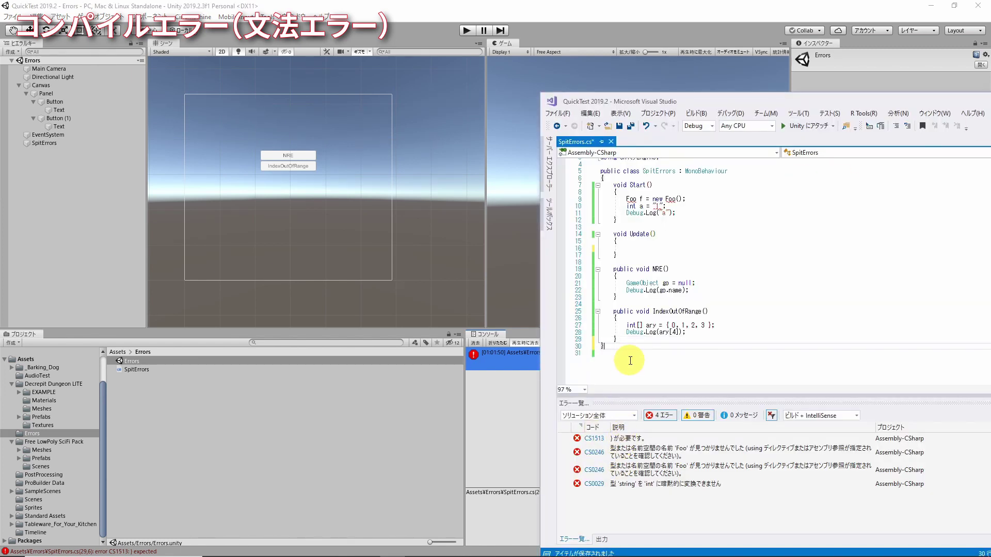
pyautogui.click(498, 393)
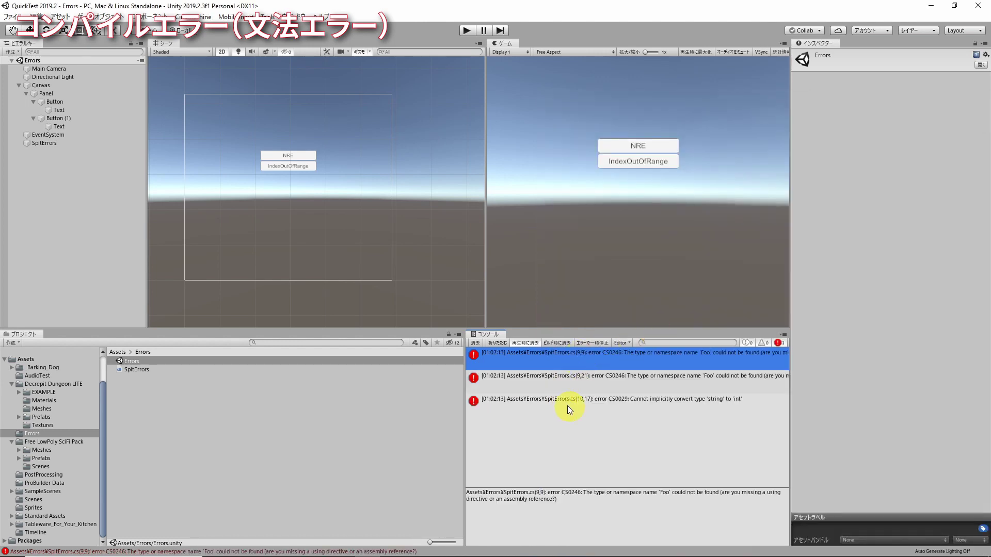
pyautogui.hotkey('alt', 'Tab')
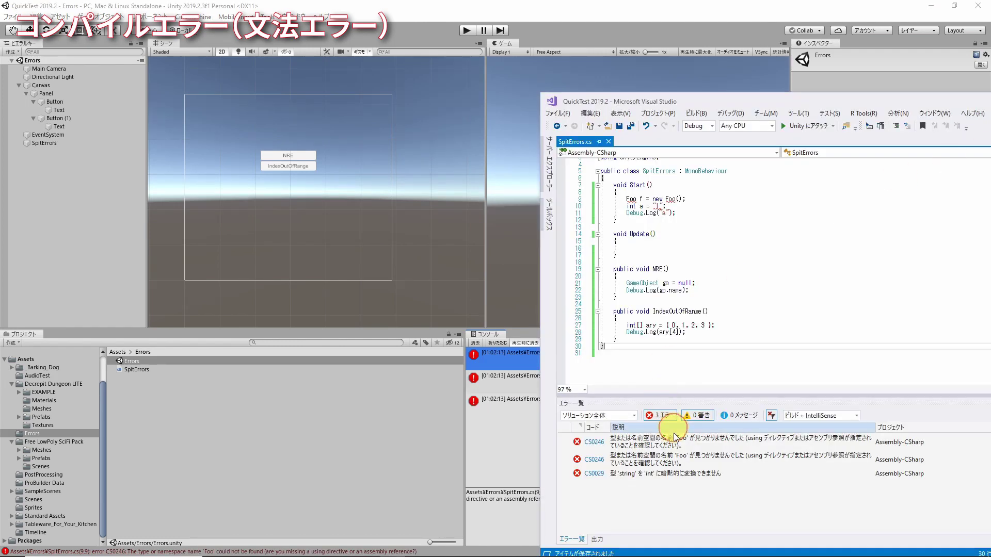
pyautogui.click(482, 367)
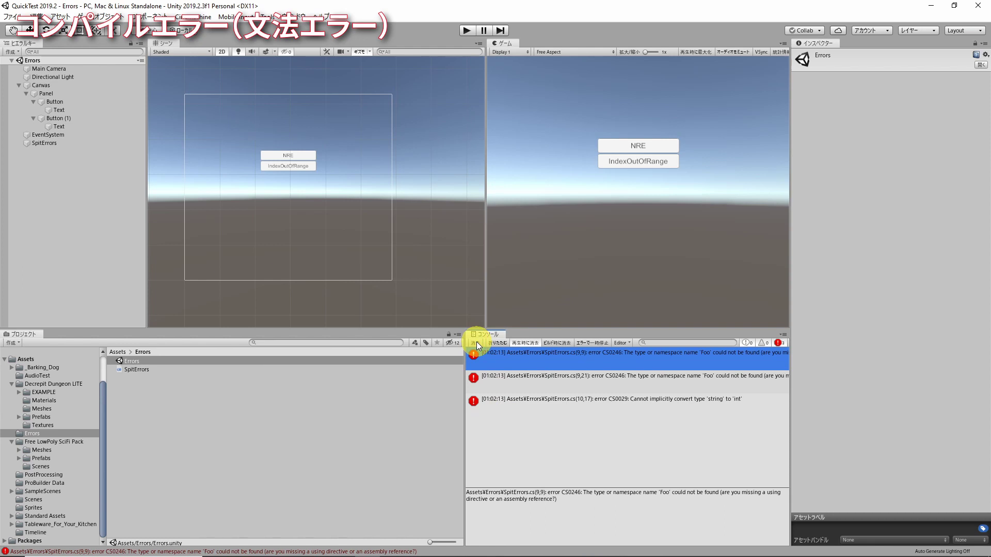
pyautogui.hotkey('alt', 'Tab')
pyautogui.moveTo(913, 136); pyautogui.dragTo(771, 70)
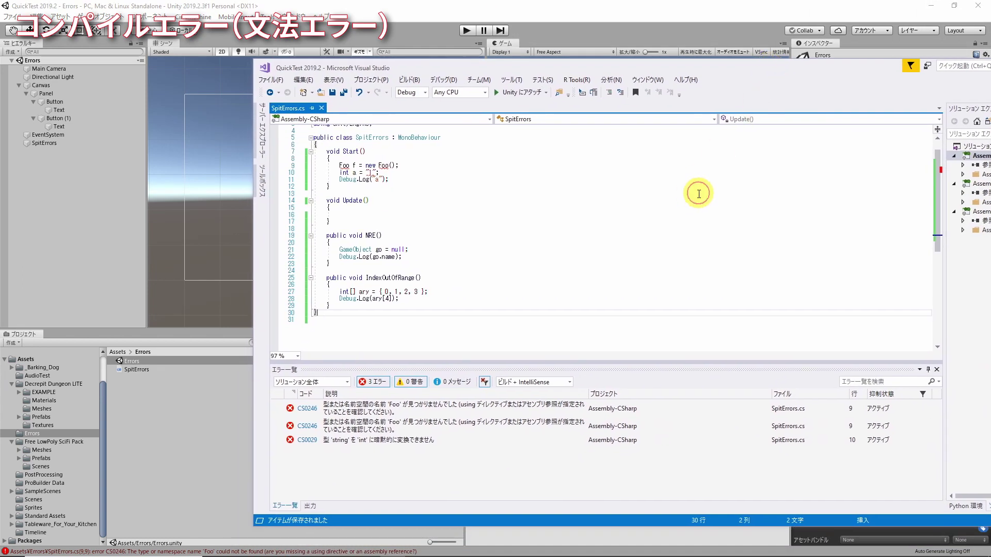
# - Comment out lines 10 and 9 with Ctrl+K Ctrl+C and save the script
pyautogui.click(434, 173)
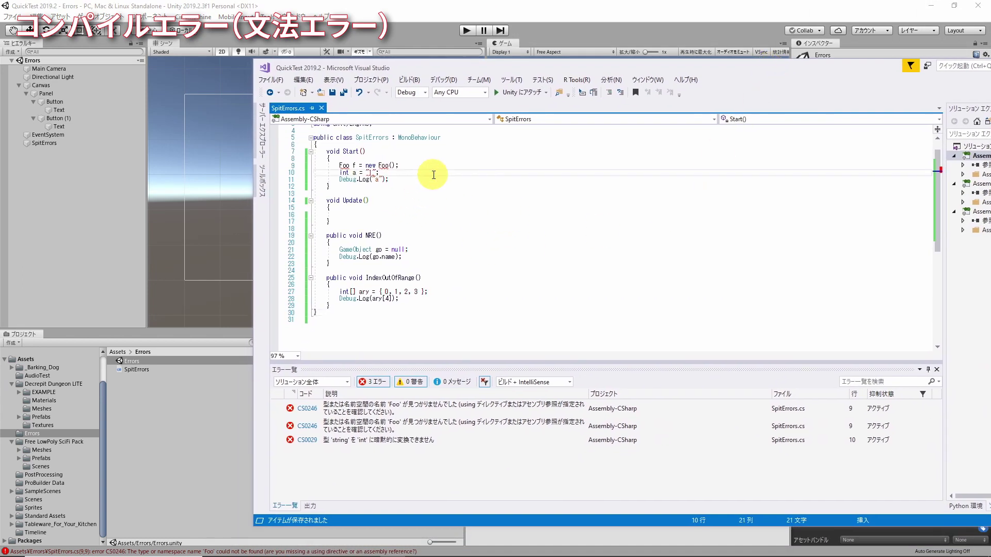
pyautogui.hotkey('ctrl', 'k')
pyautogui.hotkey('ctrl', 'c')
pyautogui.press('Up')
pyautogui.press('Home')
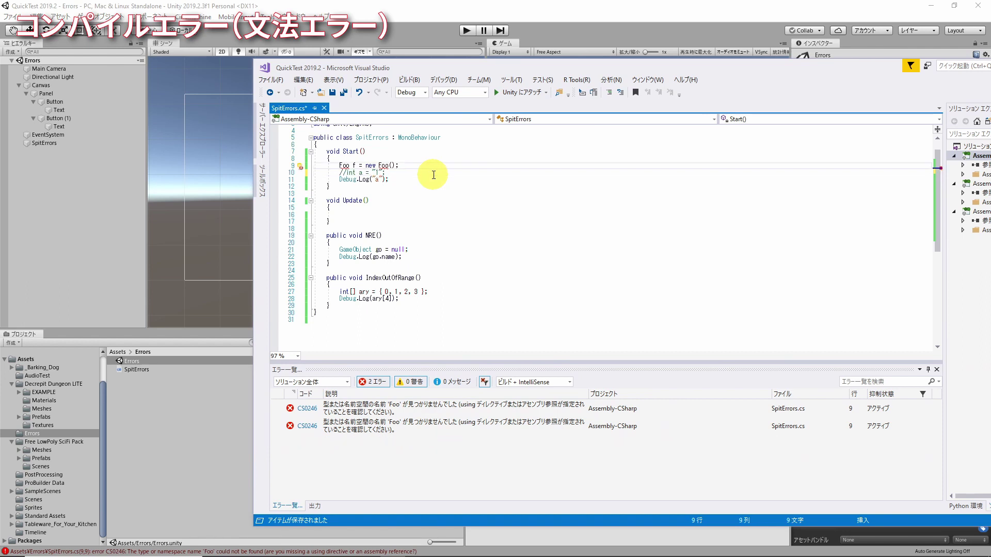
pyautogui.hotkey('ctrl', 'k')
pyautogui.hotkey('ctrl', 'c')
pyautogui.hotkey('ctrl', 's')
pyautogui.hotkey('alt', 'Tab')
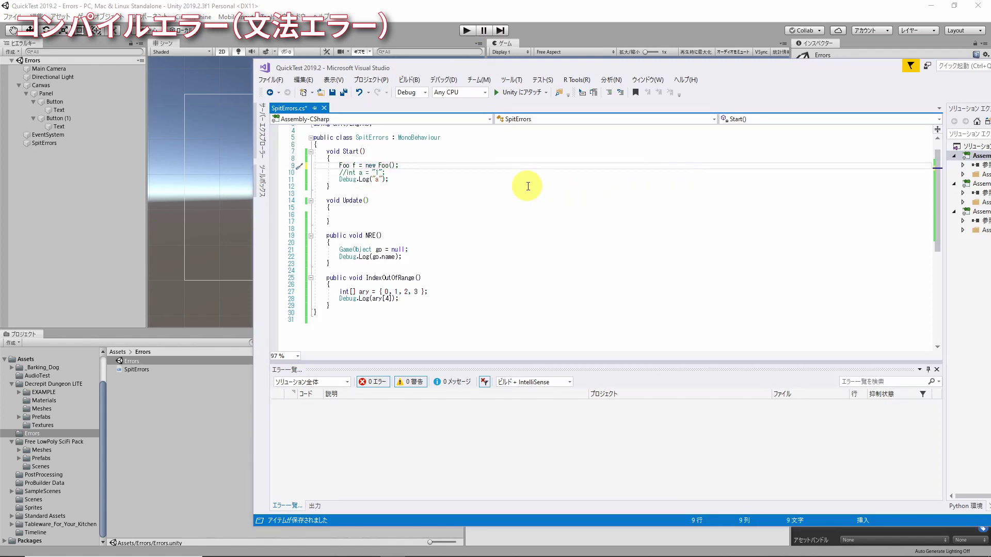
pyautogui.hotkey('ctrl', 'End')
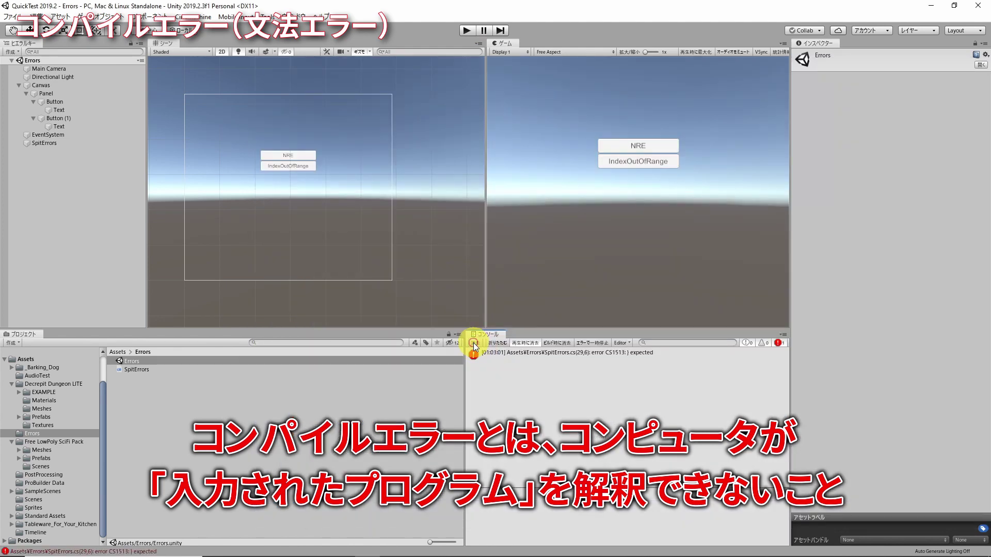
# - Press Play, get the fix-compiler-errors notice, and select the CS1513 console entry
pyautogui.click(466, 30)
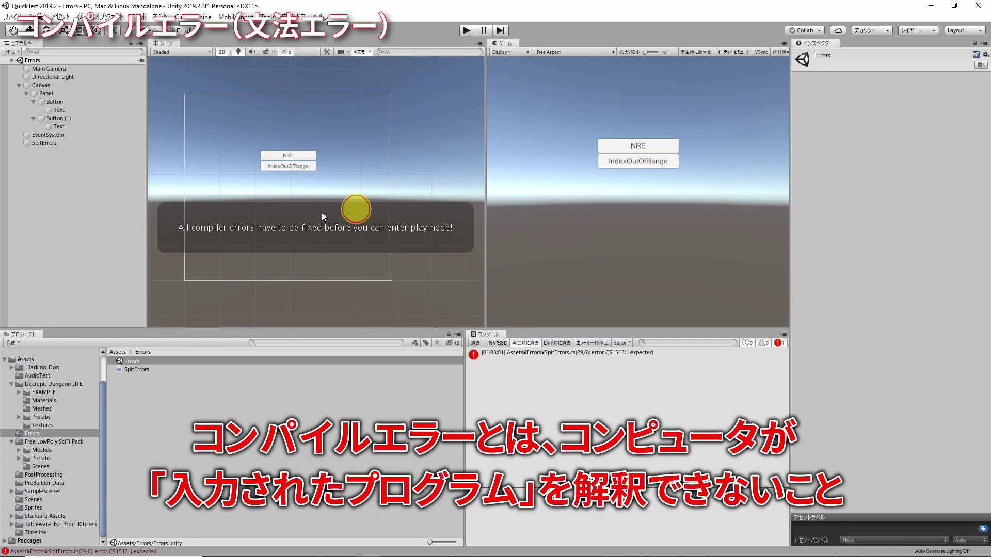
pyautogui.click(611, 360)
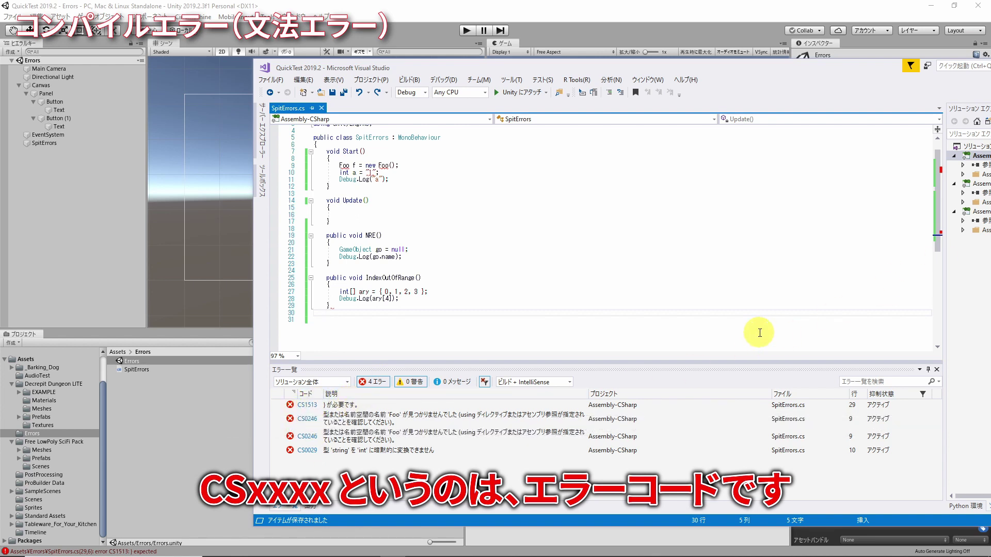
pyautogui.click(607, 52)
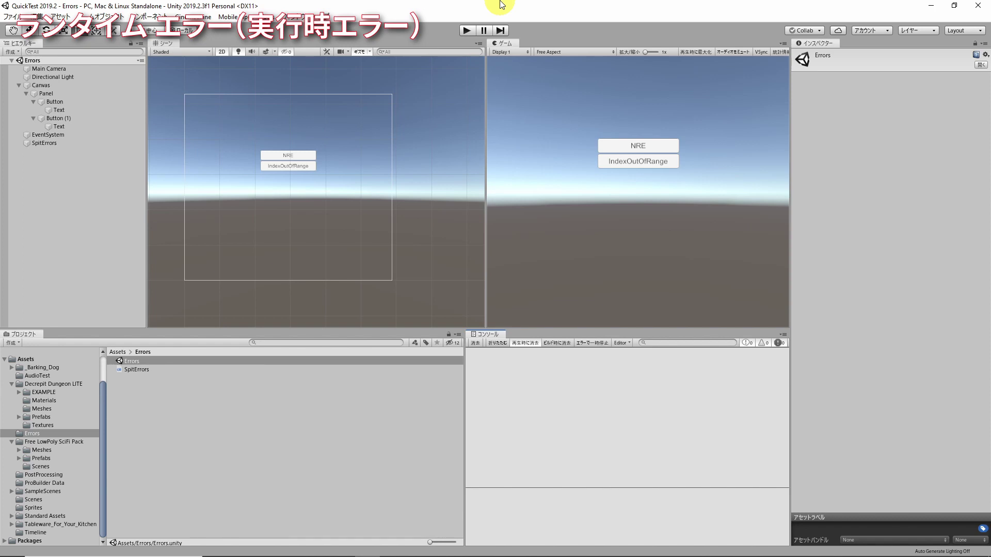
# - Enter play mode and press the NRE and IndexOutOfRange buttons in the game
pyautogui.click(465, 31)
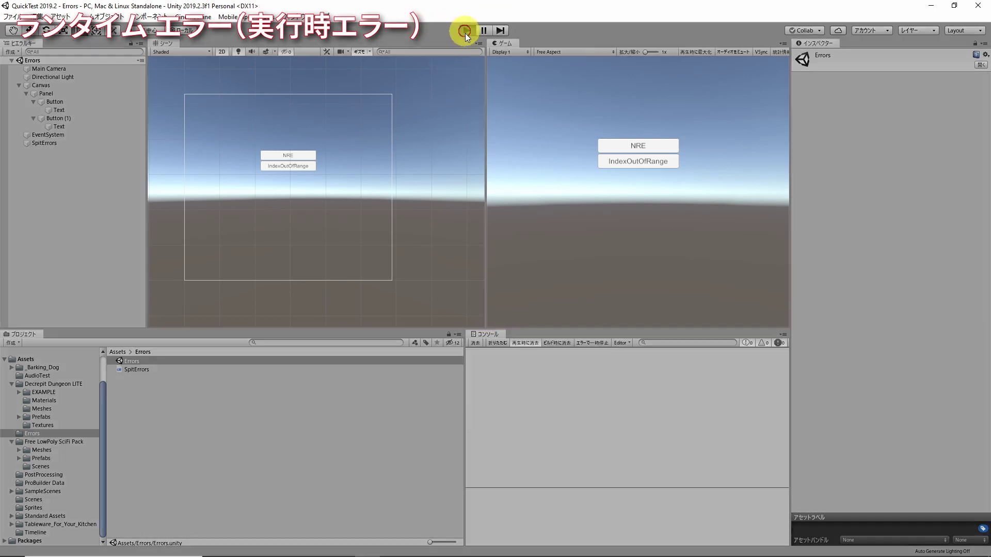
pyautogui.click(624, 149)
pyautogui.click(544, 414)
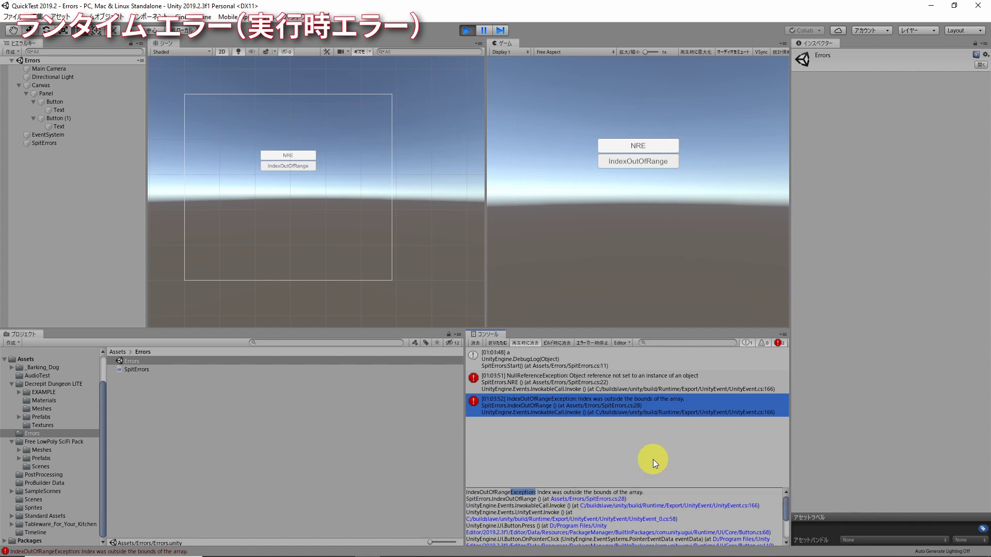
# - Select the NullReferenceException message text, then select Button in the Hierarchy
pyautogui.click(552, 386)
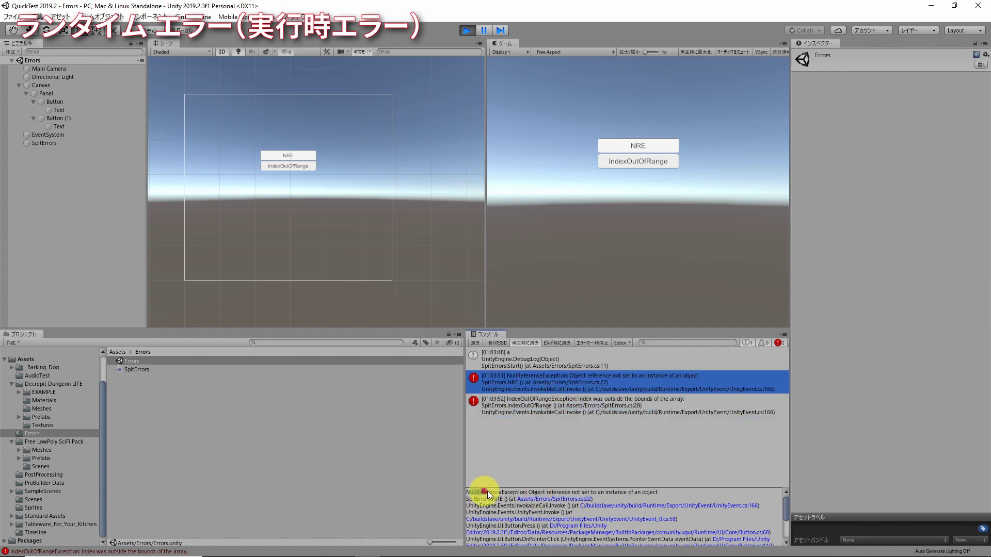
pyautogui.tripleClick(469, 495)
pyautogui.doubleClick(469, 494)
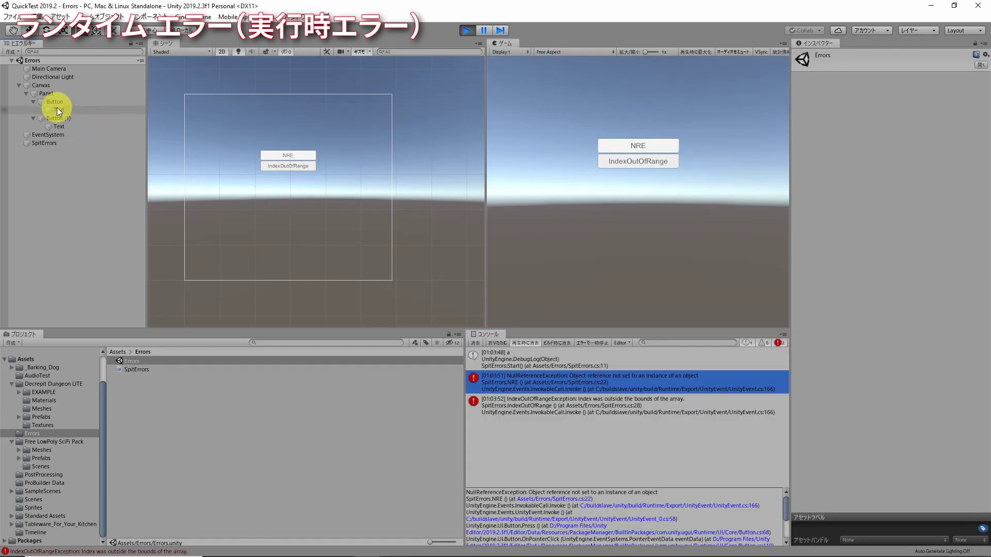
pyautogui.click(57, 108)
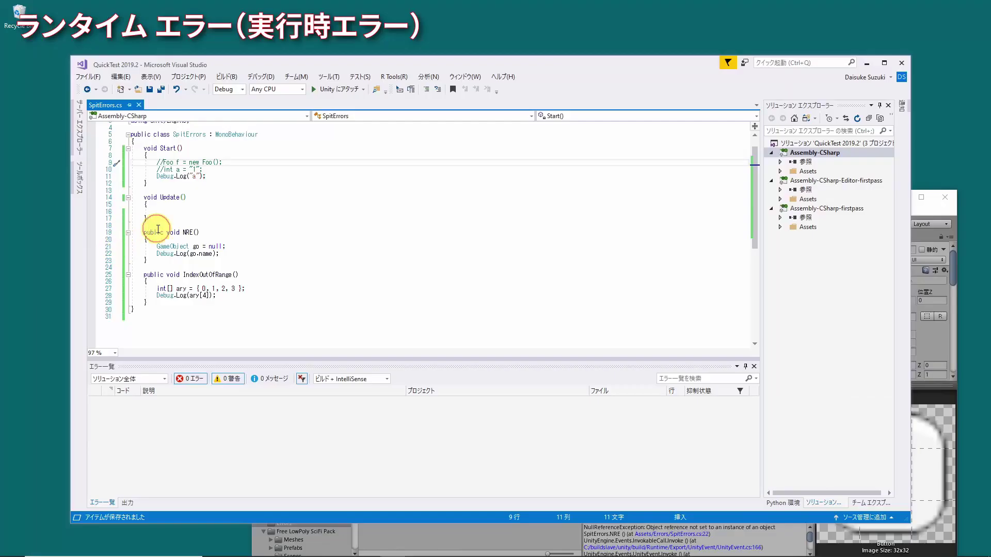
# - Select the NRE() and IndexOutOfRange() methods in SpitErrors.cs
pyautogui.moveTo(222, 256); pyautogui.dragTo(131, 231)
pyautogui.click(161, 303)
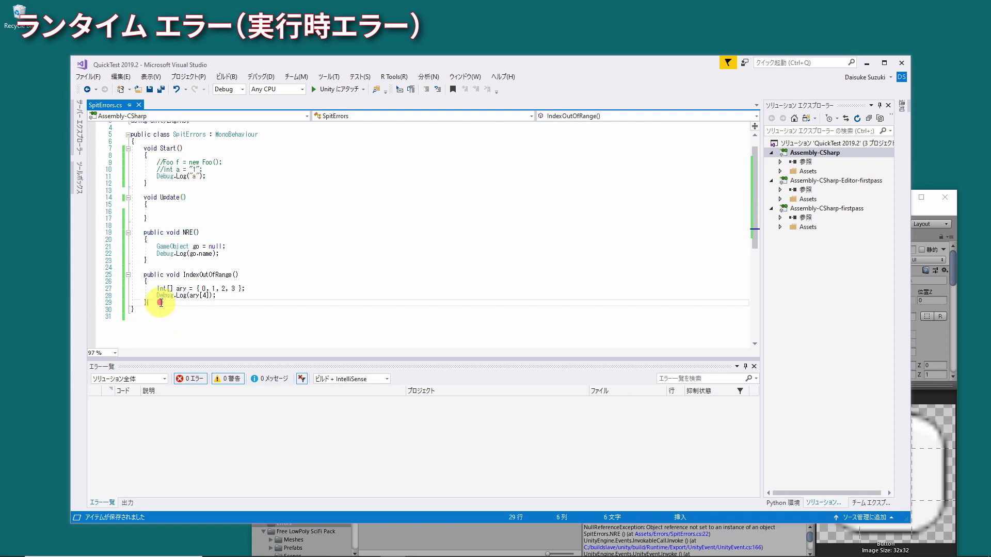
pyautogui.moveTo(161, 303); pyautogui.dragTo(100, 276)
# - Bring the Unity editor to the front and move its window up and left
pyautogui.click(924, 211)
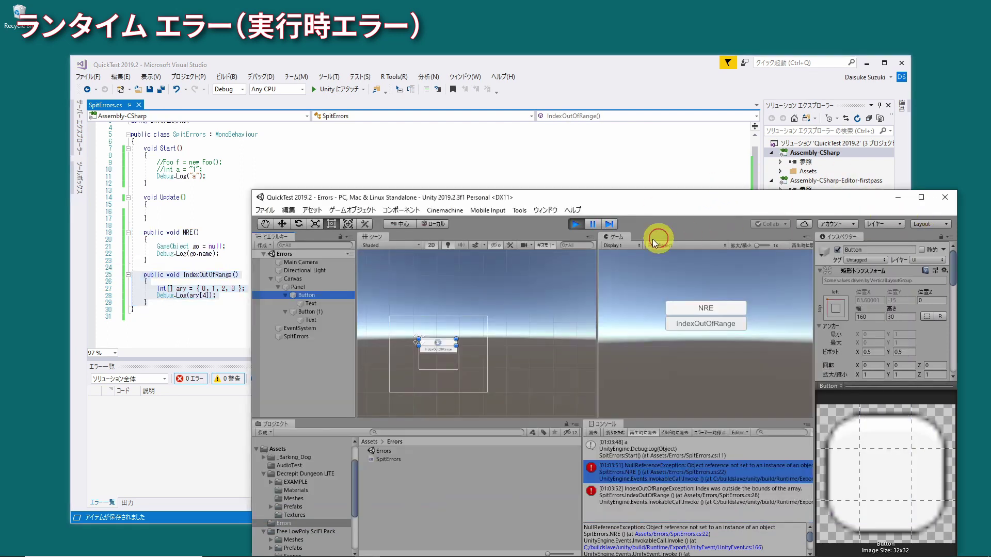
pyautogui.moveTo(641, 198); pyautogui.dragTo(642, 125)
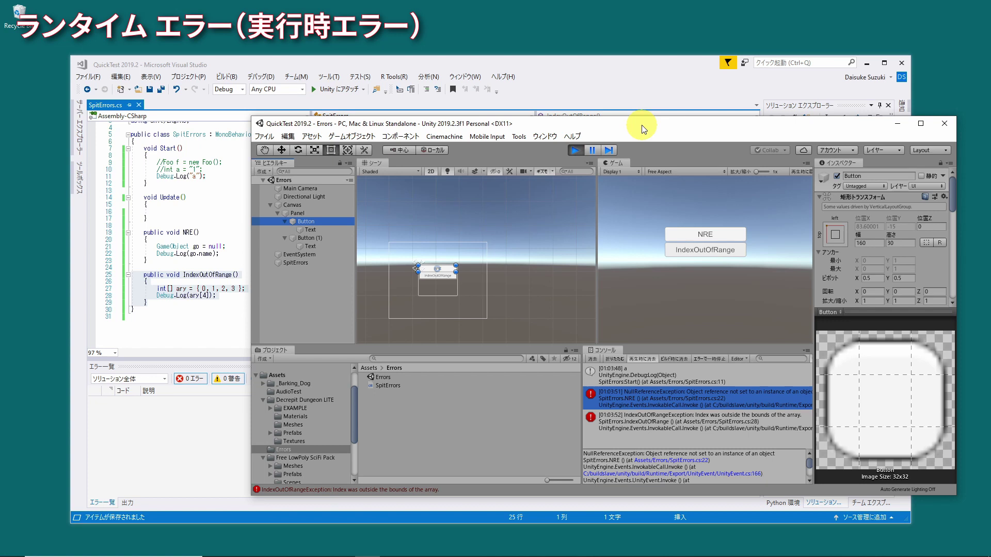
pyautogui.moveTo(579, 123); pyautogui.dragTo(463, 55)
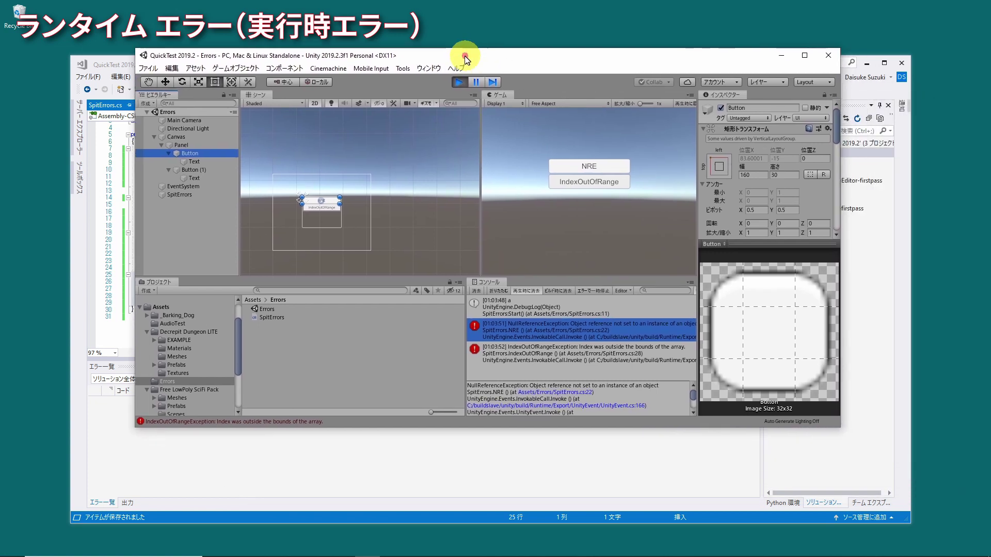
# - Select NullReferenceException in the error details and paste it into Chrome
pyautogui.doubleClick(496, 385)
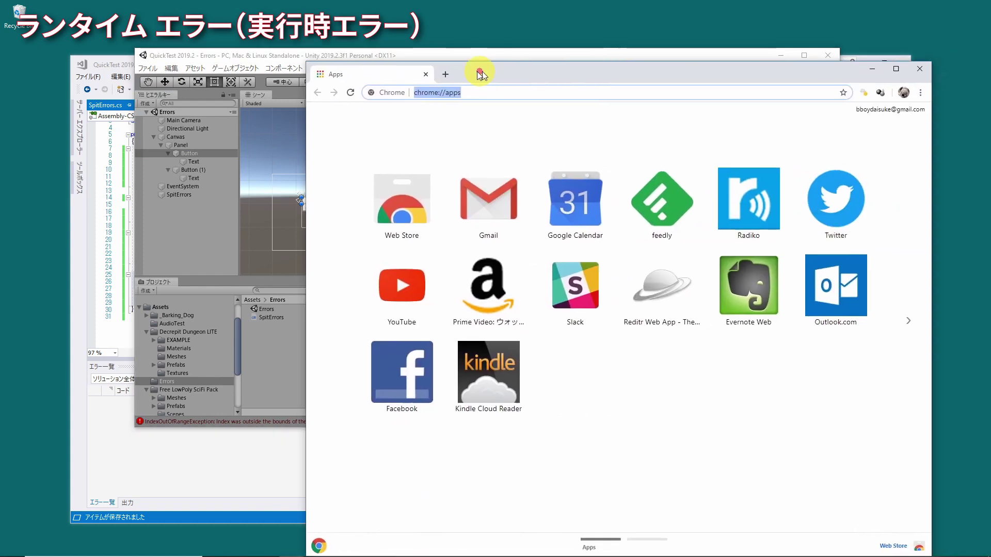
pyautogui.moveTo(477, 71); pyautogui.dragTo(443, 72)
pyautogui.click(479, 99)
pyautogui.hotkey('ctrl', 'v')
# - Search for nullreferenceexception, then select IndexOutOfRangeException in Unity's error details
pyautogui.press('Return')
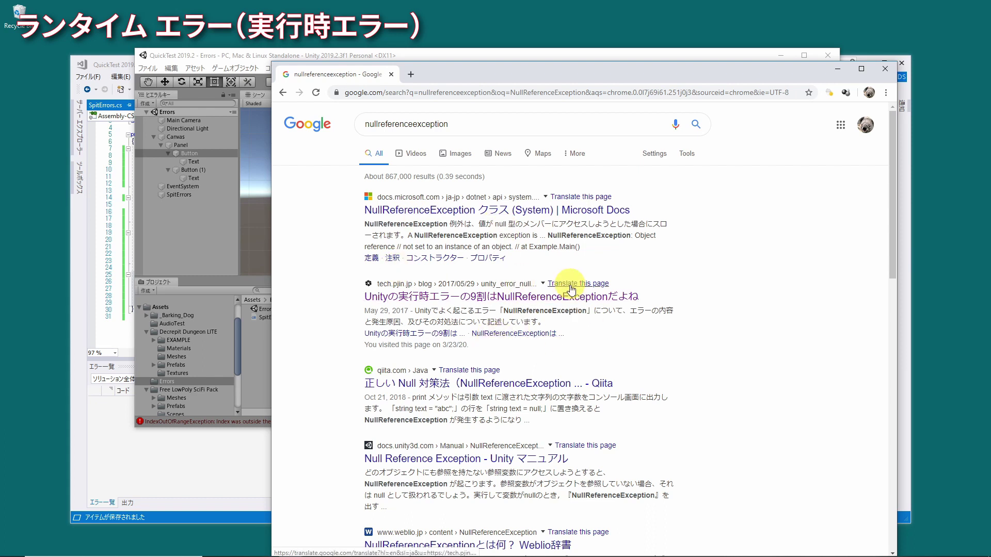
pyautogui.moveTo(361, 296); pyautogui.dragTo(602, 299)
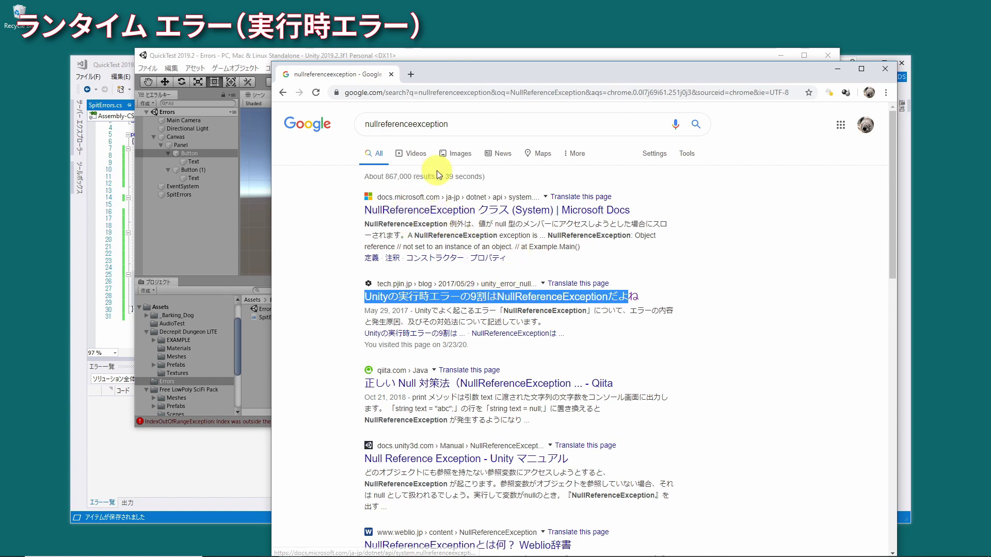
pyautogui.click(462, 55)
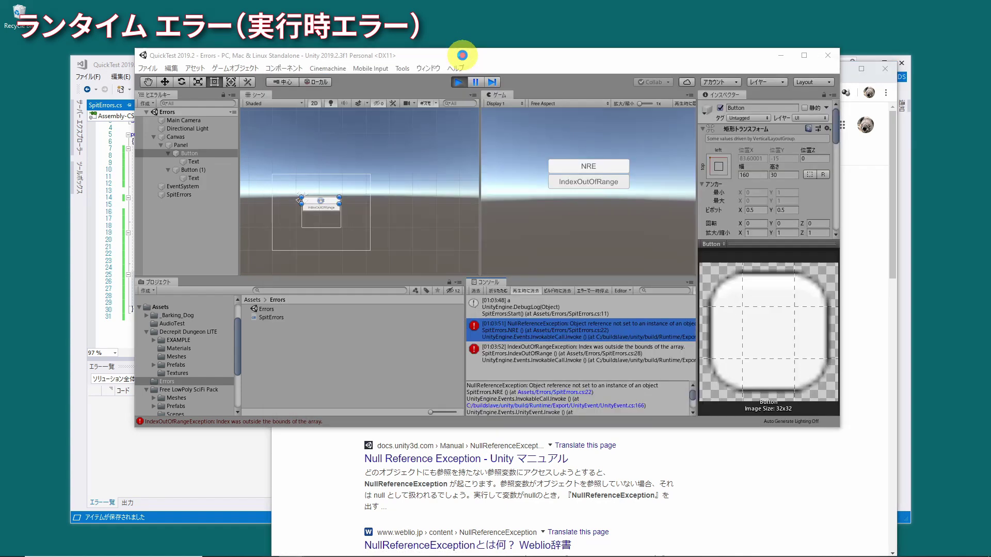
pyautogui.click(514, 354)
pyautogui.doubleClick(502, 386)
# - Search IndexOutOfRangeException, open its Microsoft Docs page, and minimise Chrome
pyautogui.click(614, 449)
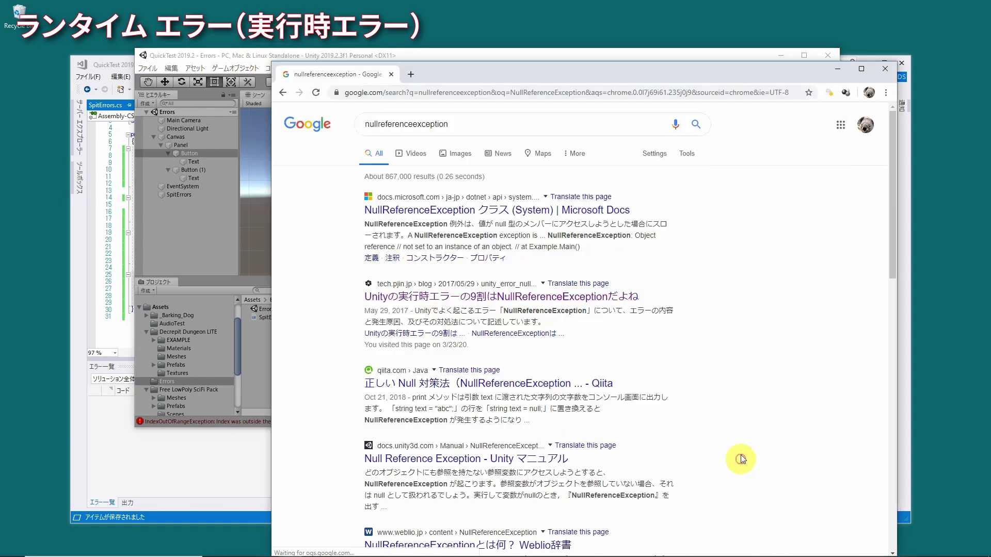
pyautogui.hotkey('ctrl', 'l')
pyautogui.hotkey('ctrl', 'v')
pyautogui.press('Return')
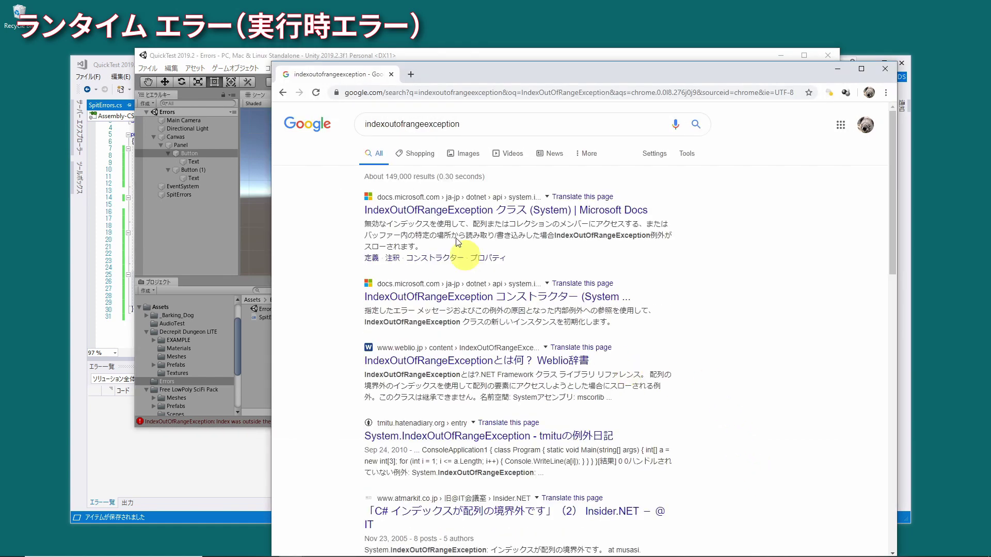
pyautogui.click(445, 210)
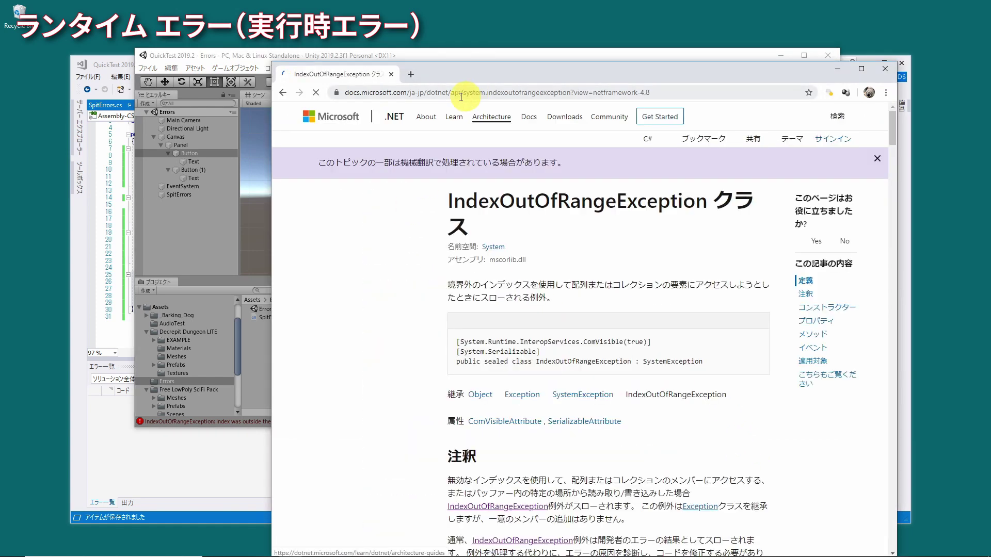
pyautogui.press('super+Down')
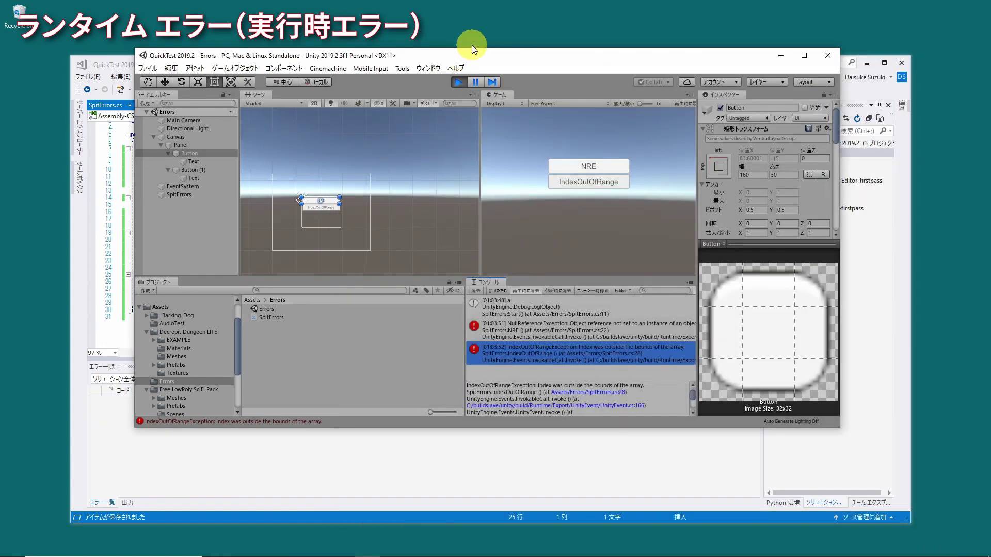
# - Move and enlarge the Unity window, then follow the SpitErrors.cs:22 stack-trace link
pyautogui.moveTo(585, 49); pyautogui.dragTo(513, 10)
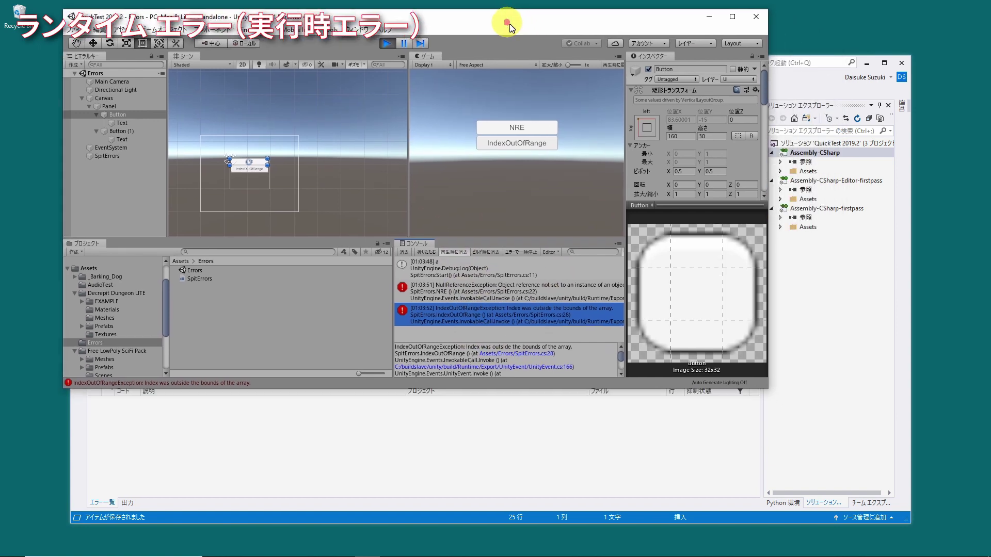
pyautogui.moveTo(763, 388); pyautogui.dragTo(854, 509)
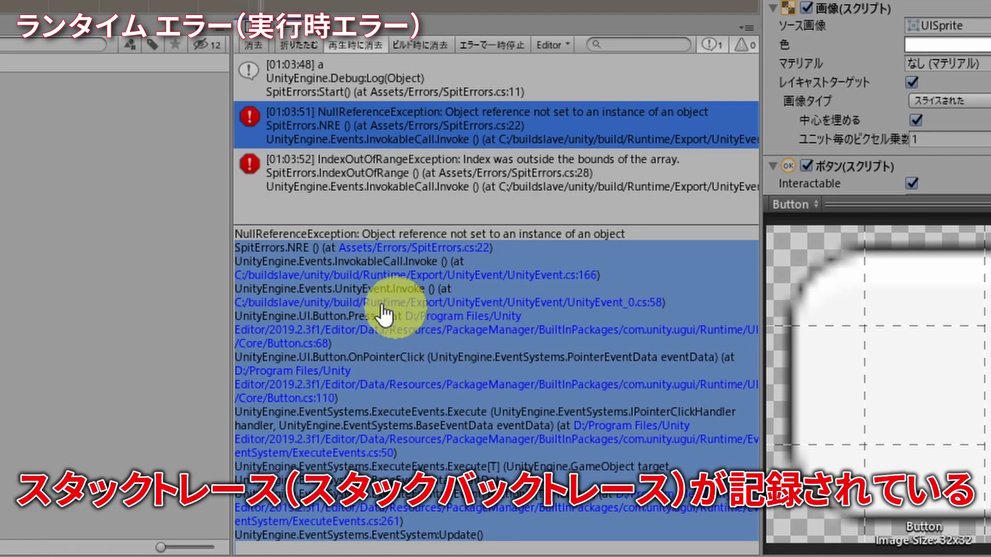
pyautogui.click(292, 241)
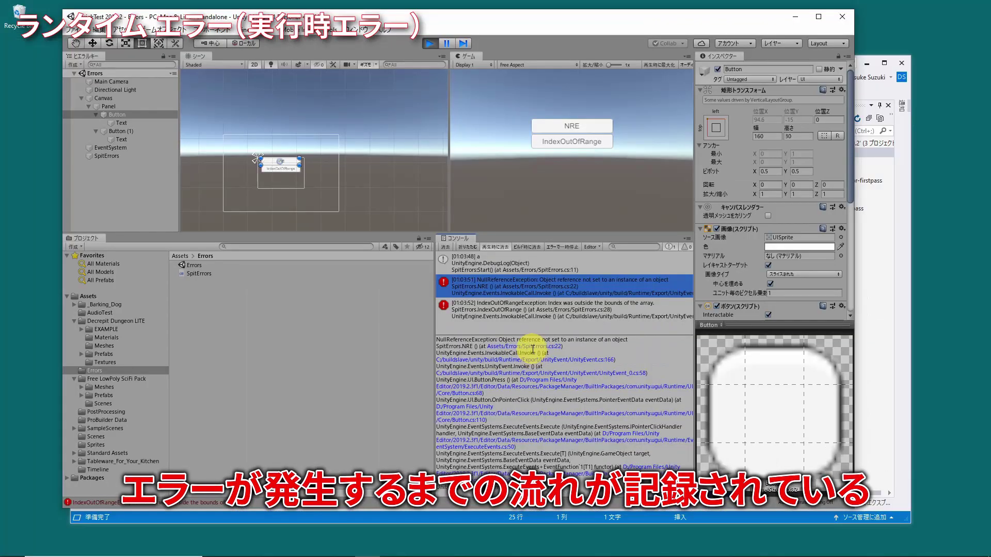
pyautogui.click(532, 347)
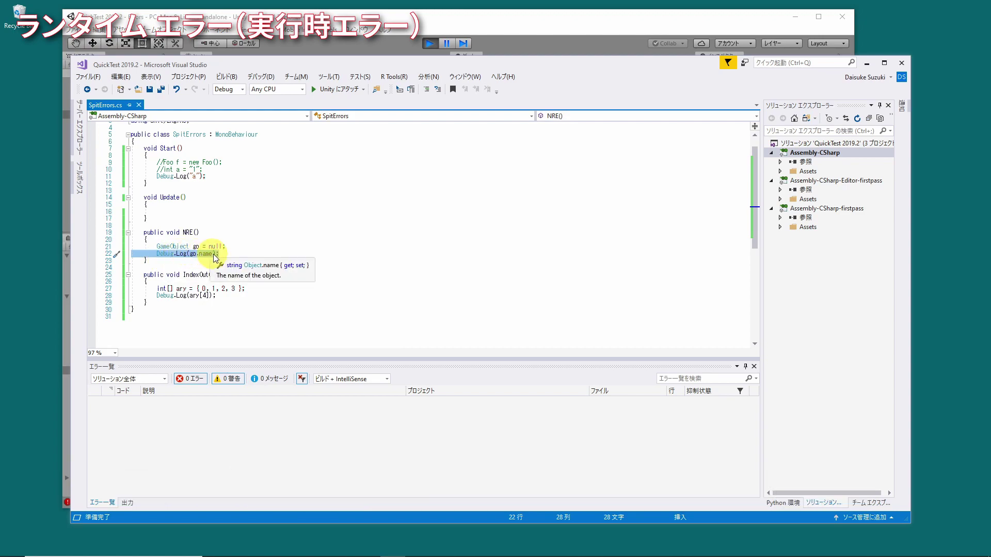
# - Move Visual Studio down-right after viewing Debug.Log(go.name), then bring Unity to the front
pyautogui.moveTo(356, 61); pyautogui.dragTo(404, 98)
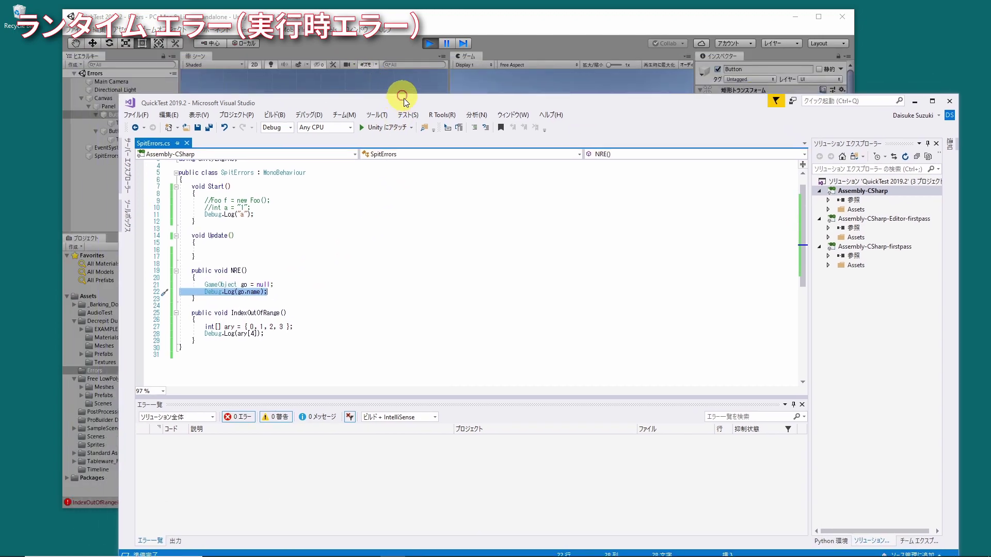
pyautogui.click(453, 24)
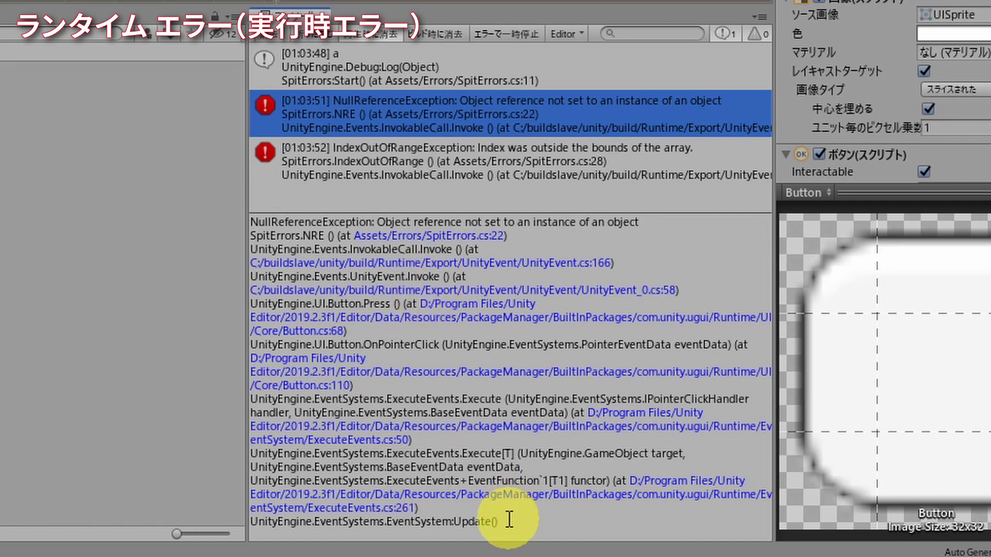
pyautogui.moveTo(503, 522)
pyautogui.mouseDown()
pyautogui.moveTo(354, 403)
pyautogui.moveTo(236, 248)
pyautogui.mouseUp()
pyautogui.click(386, 148)
pyautogui.click(382, 120)
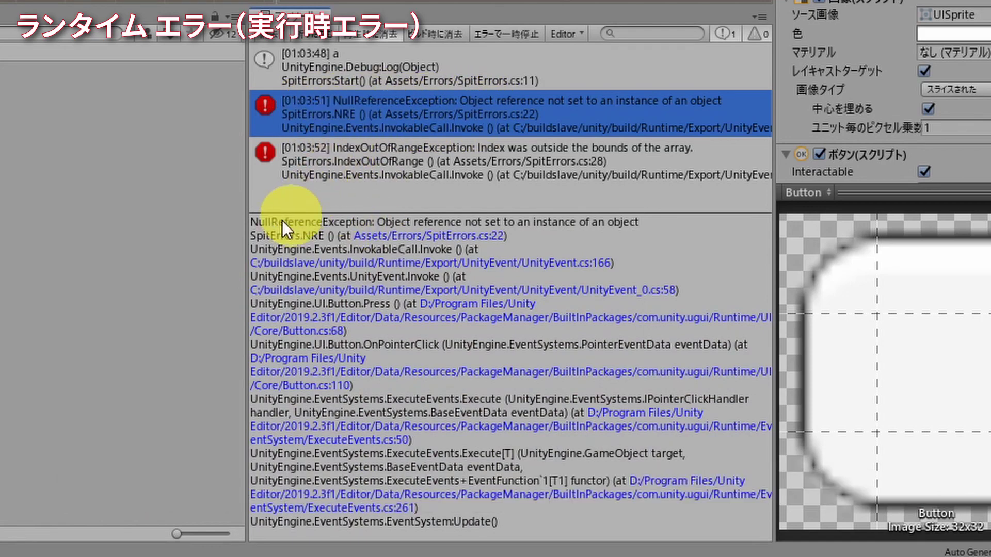
pyautogui.moveTo(257, 220); pyautogui.dragTo(512, 521)
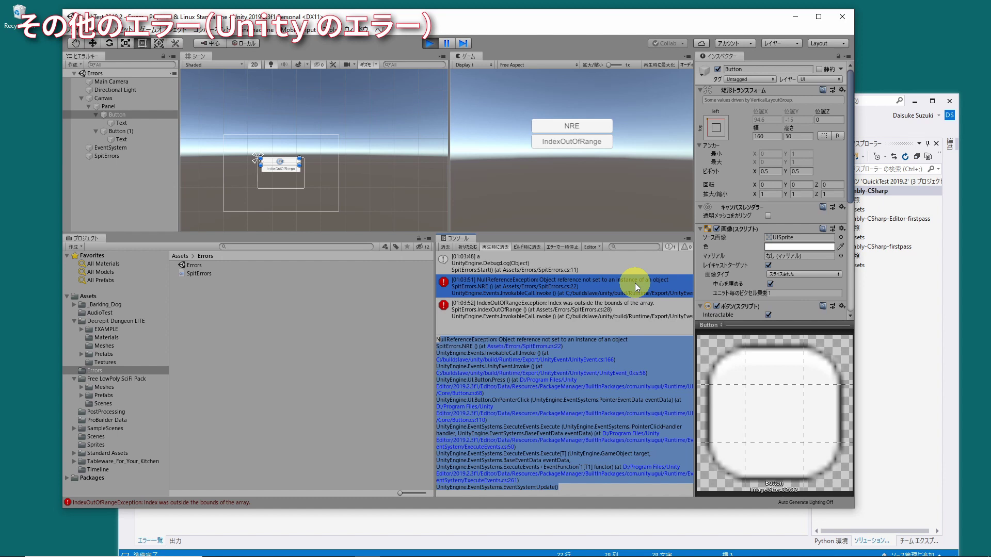
# - Clear both runtime errors from the Console with the Clear (消去) button
pyautogui.click(443, 246)
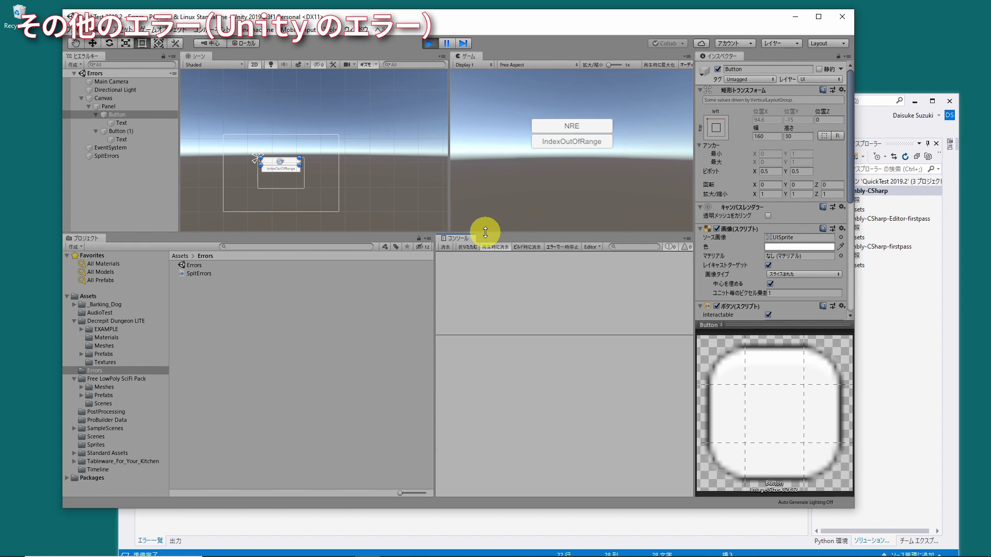
# - Trigger the NullReferenceException again and select its 'Object reference not set' message in the details
pyautogui.click(533, 133)
pyautogui.click(491, 261)
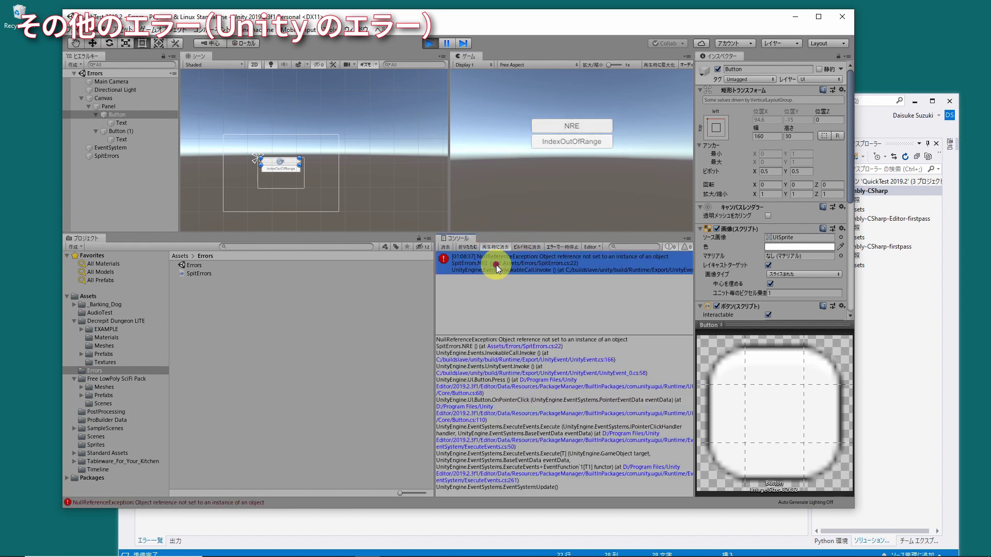
pyautogui.moveTo(437, 340); pyautogui.dragTo(507, 360)
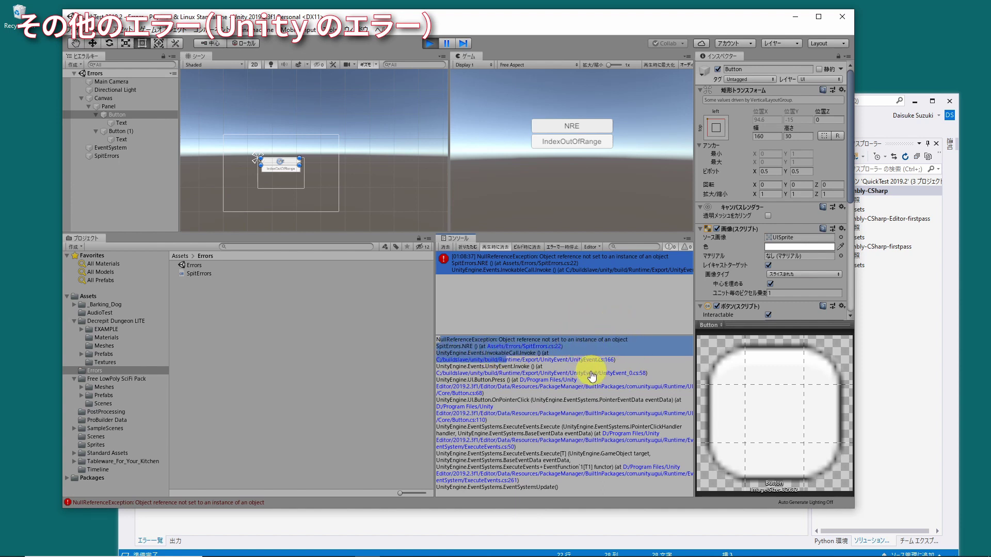
pyautogui.click(464, 345)
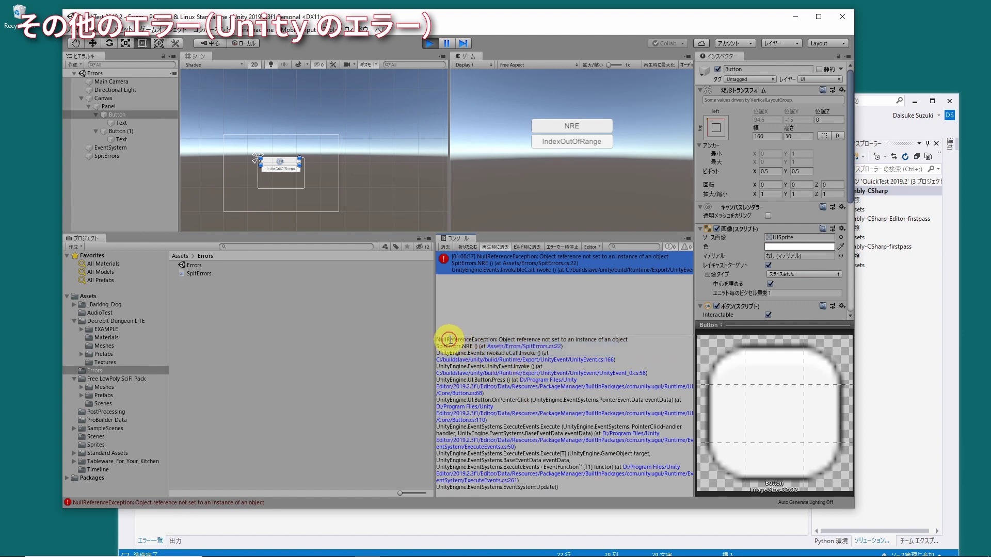
pyautogui.moveTo(437, 339); pyautogui.dragTo(490, 339)
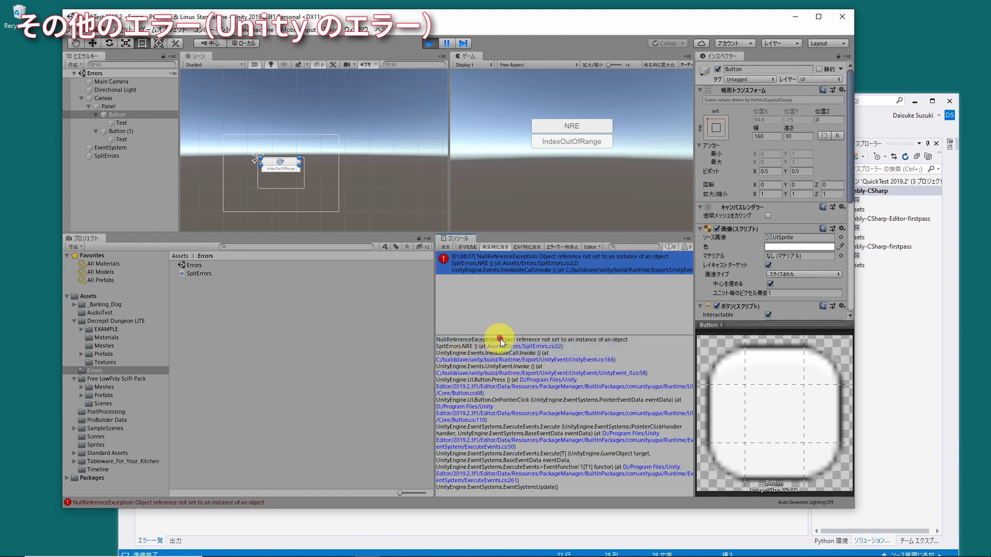
pyautogui.moveTo(499, 339)
pyautogui.mouseDown()
pyautogui.moveTo(652, 341)
pyautogui.moveTo(432, 342)
pyautogui.mouseUp()
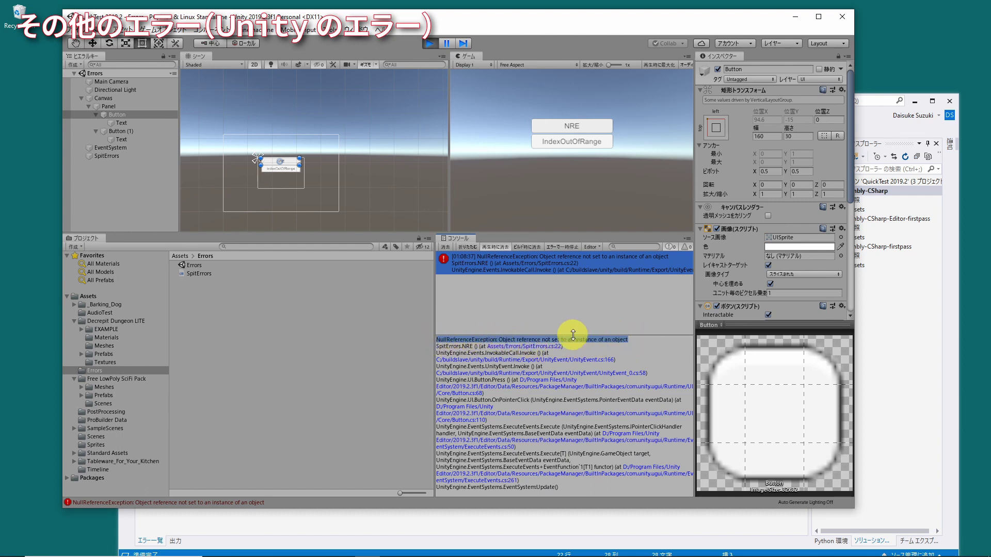
# - Trigger the IndexOutOfRangeException and select its stack trace lines, including UnityEvent.cs:166
pyautogui.click(556, 146)
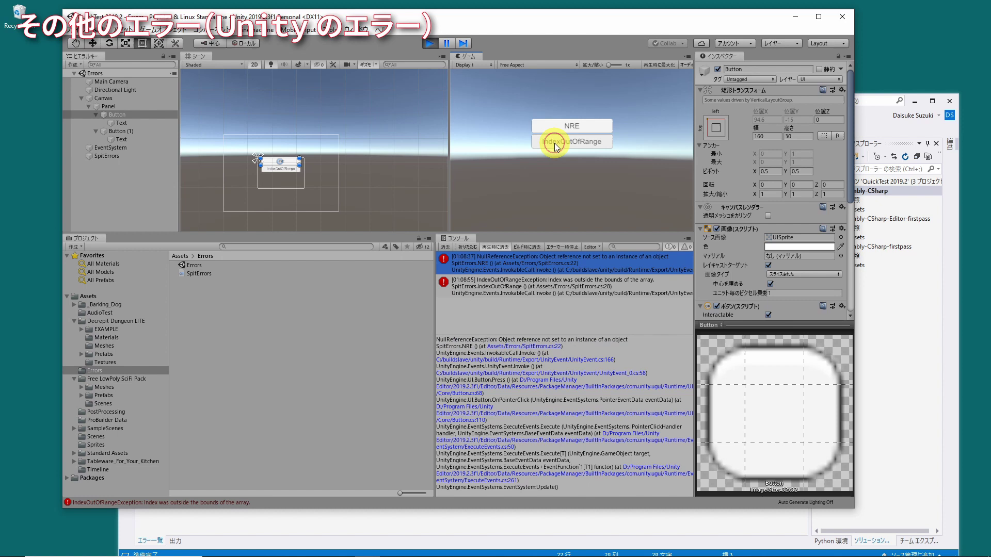
pyautogui.click(537, 283)
pyautogui.moveTo(614, 340); pyautogui.dragTo(432, 340)
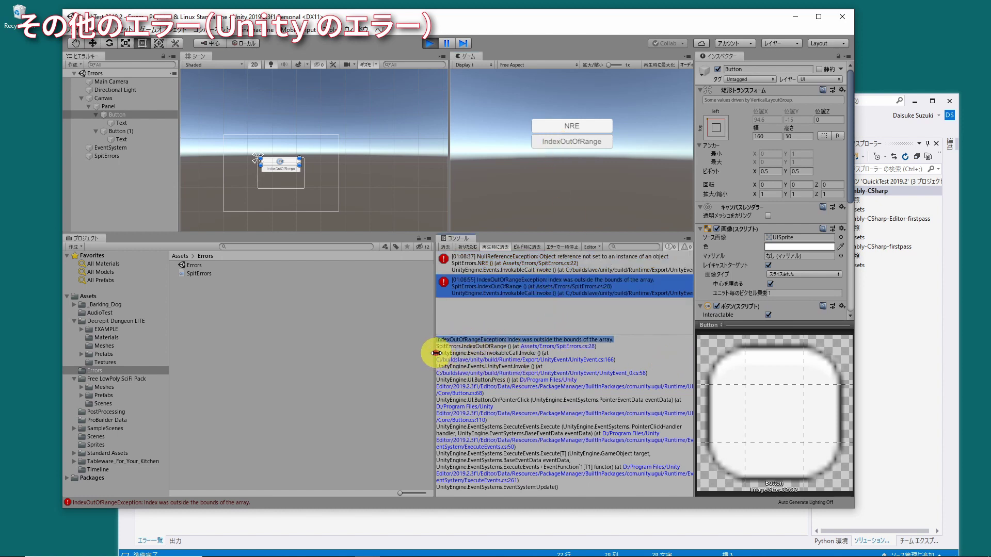
pyautogui.moveTo(436, 353); pyautogui.dragTo(516, 352)
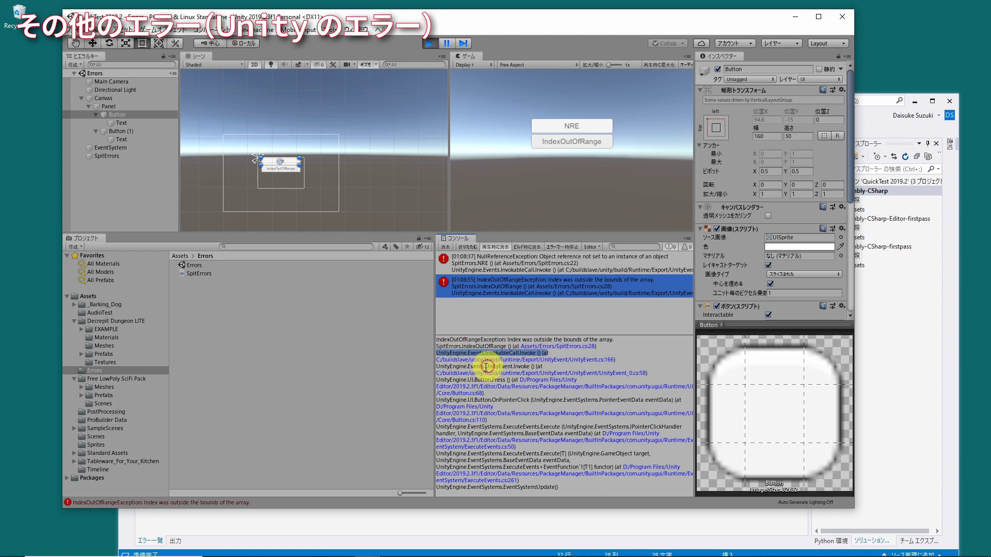
pyautogui.moveTo(435, 360); pyautogui.dragTo(547, 365)
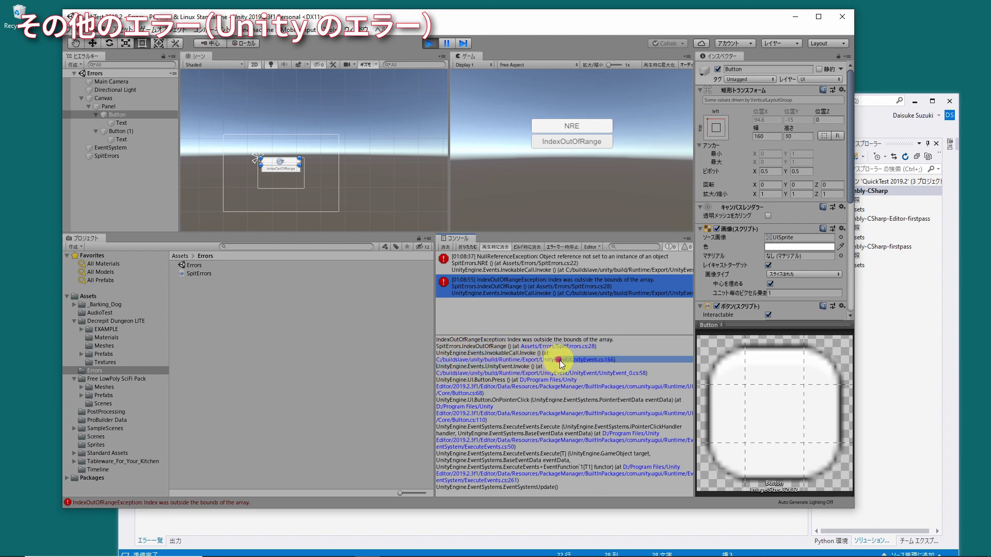
pyautogui.tripleClick(558, 366)
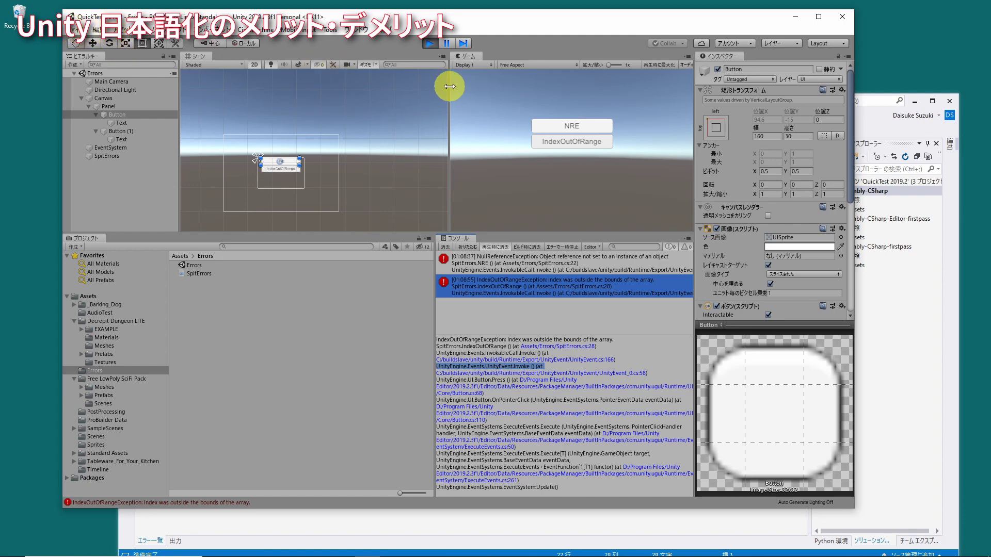
# - Exit play mode with Ctrl+P and enlarge the Inspector to show the Button's transition colours
pyautogui.hotkey('ctrl', 'p')
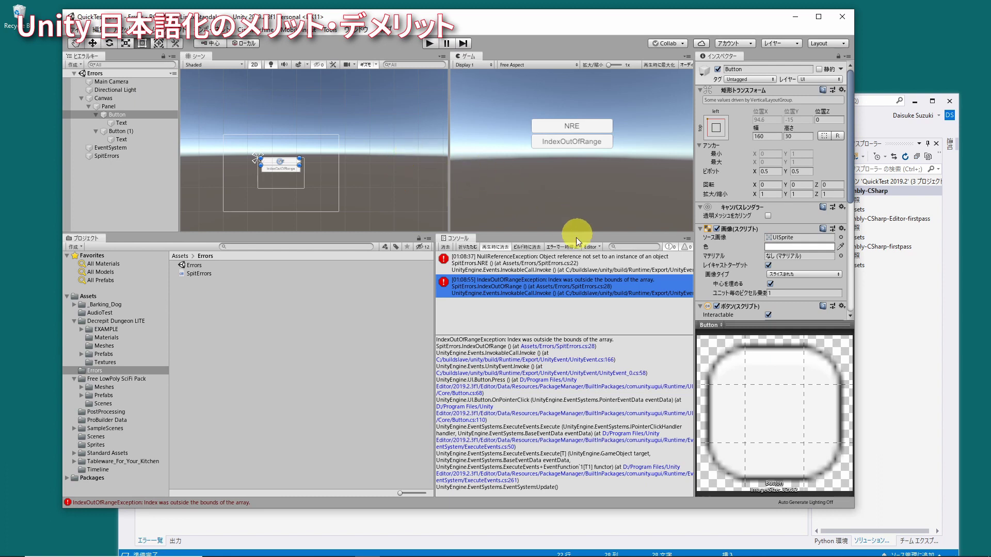
pyautogui.moveTo(741, 323); pyautogui.dragTo(742, 409)
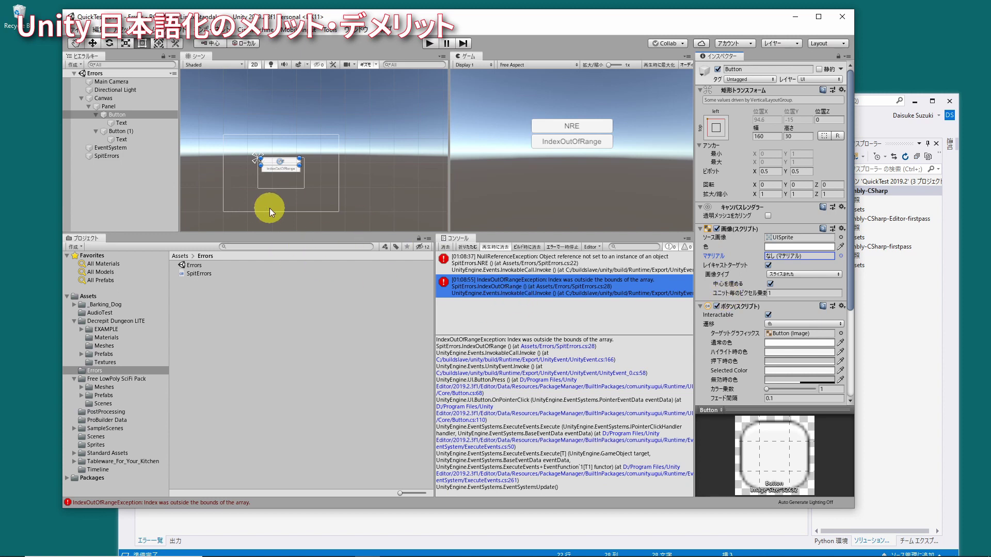
# - Add a Particle System to the Errors scene via ゲームオブジェクト > エフェクト > パーティクルシステム
pyautogui.rightClick(102, 75)
pyautogui.moveTo(170, 199)
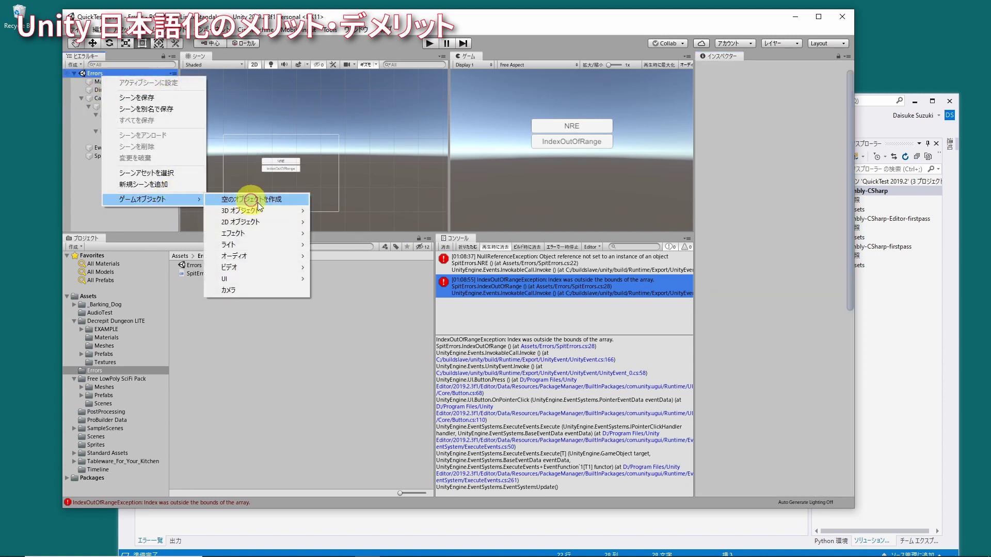
pyautogui.moveTo(247, 233)
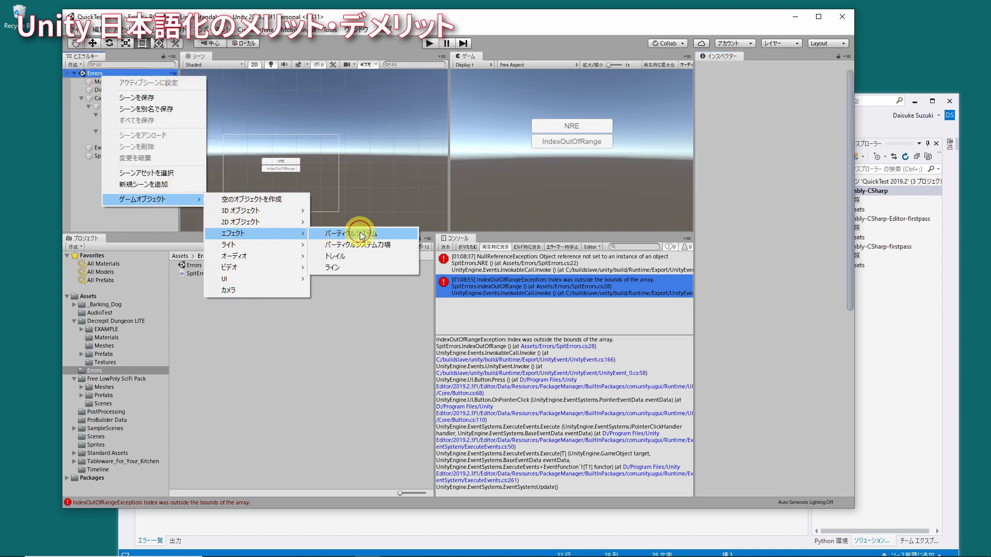
pyautogui.click(361, 236)
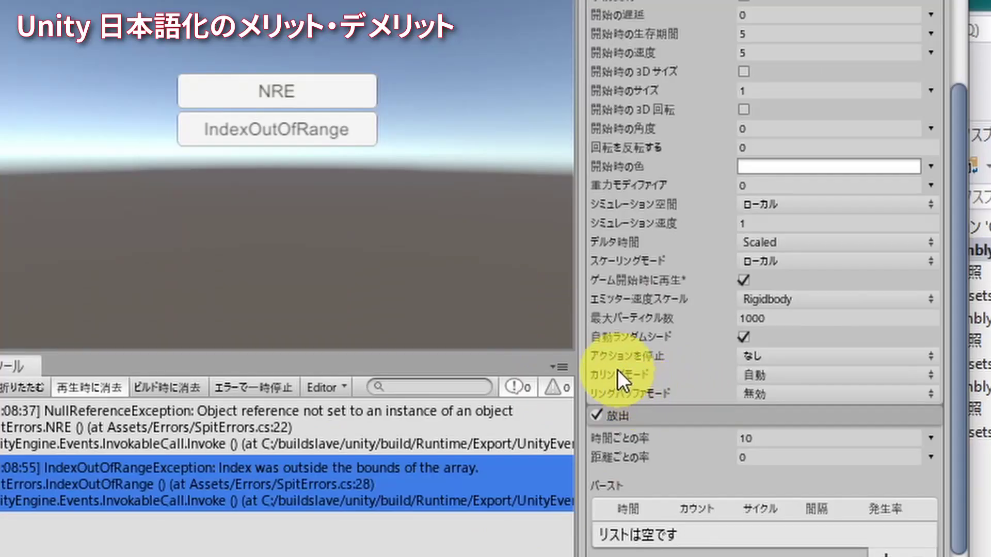
# - Read the tooltips explaining the Particle System's Inspector properties
pyautogui.moveTo(711, 333)
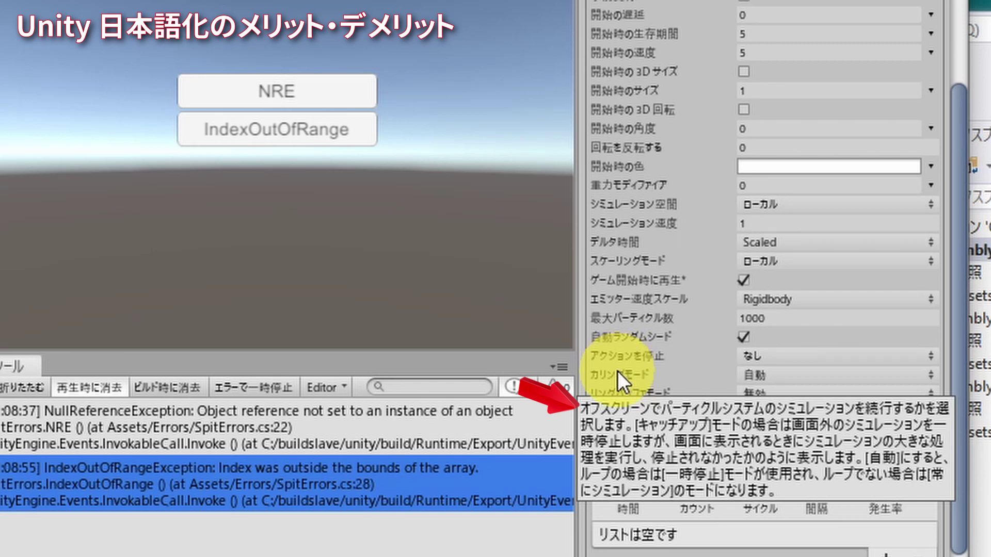
pyautogui.moveTo(620, 329)
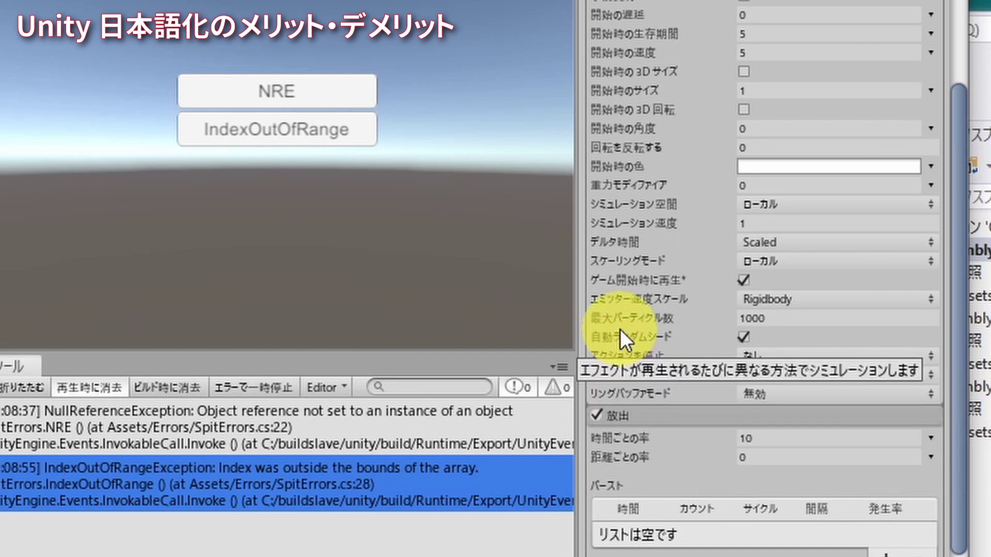
pyautogui.moveTo(622, 303)
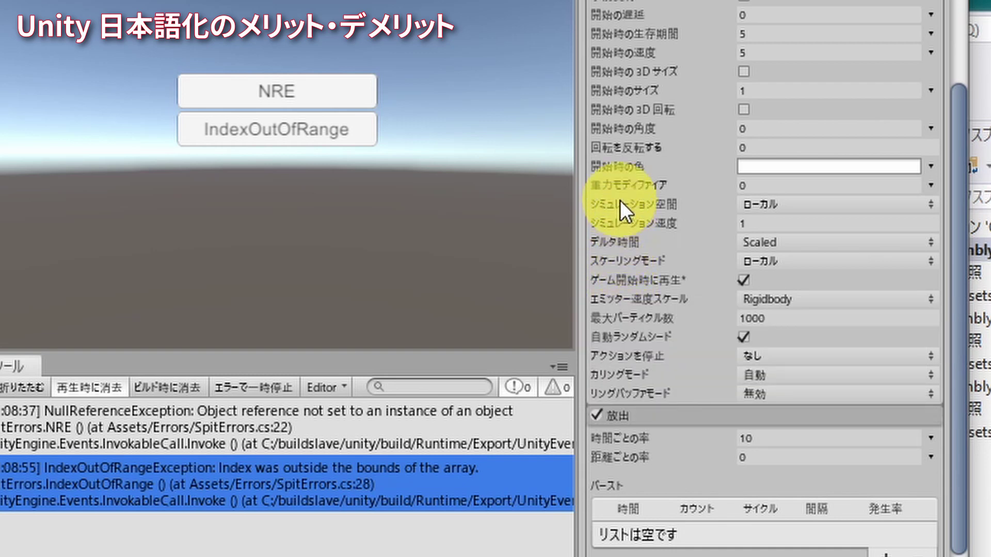
pyautogui.moveTo(620, 201)
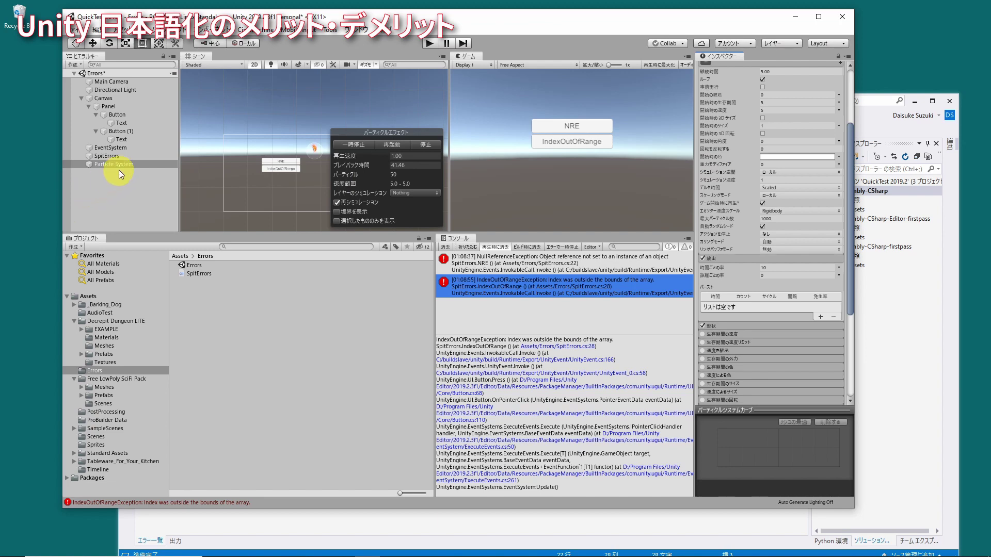
pyautogui.scroll(5, 750, 176)
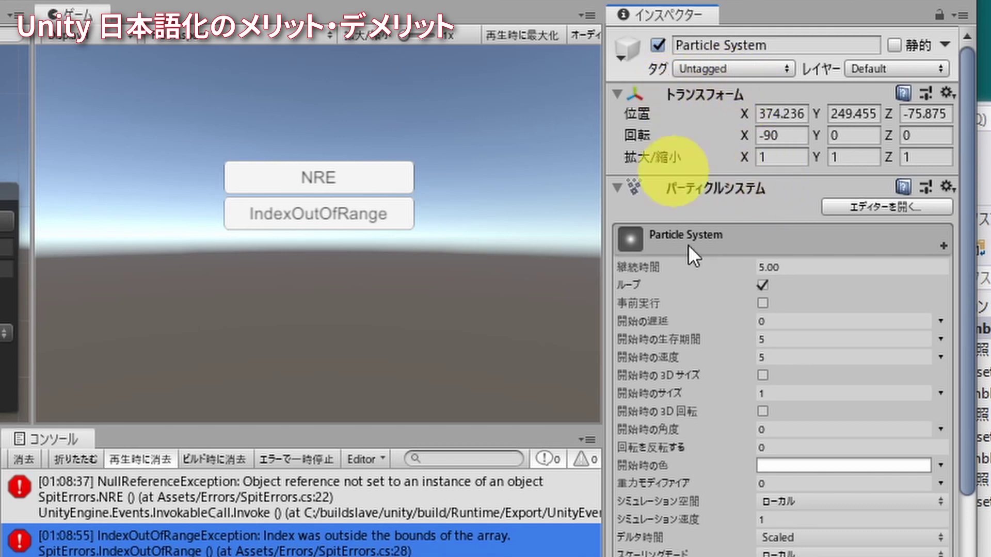
pyautogui.scroll(-8, 694, 372)
pyautogui.scroll(-2, 712, 449)
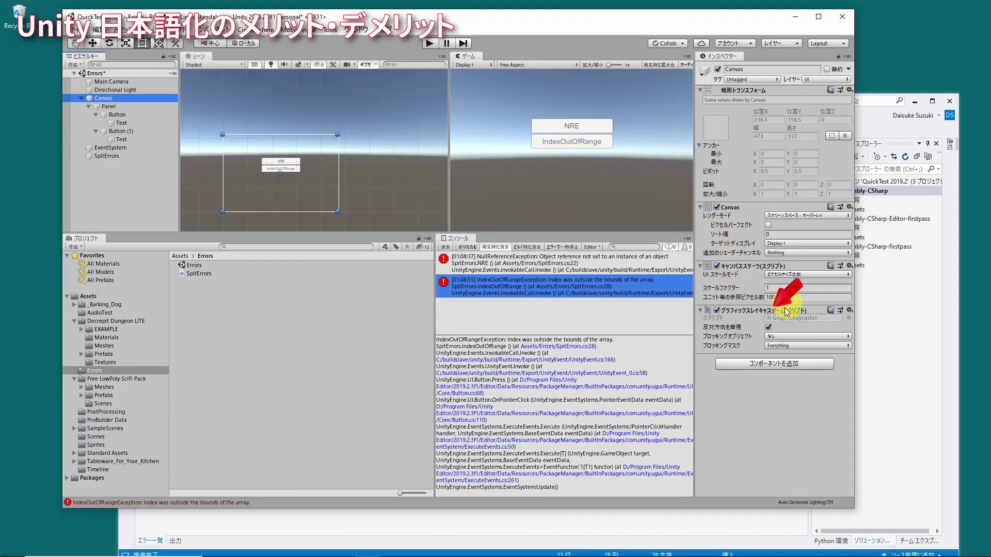
# - Select the Button, read the Pivot tooltip, and scroll to its OnClick event calling SpitErrors.NRE
pyautogui.click(110, 116)
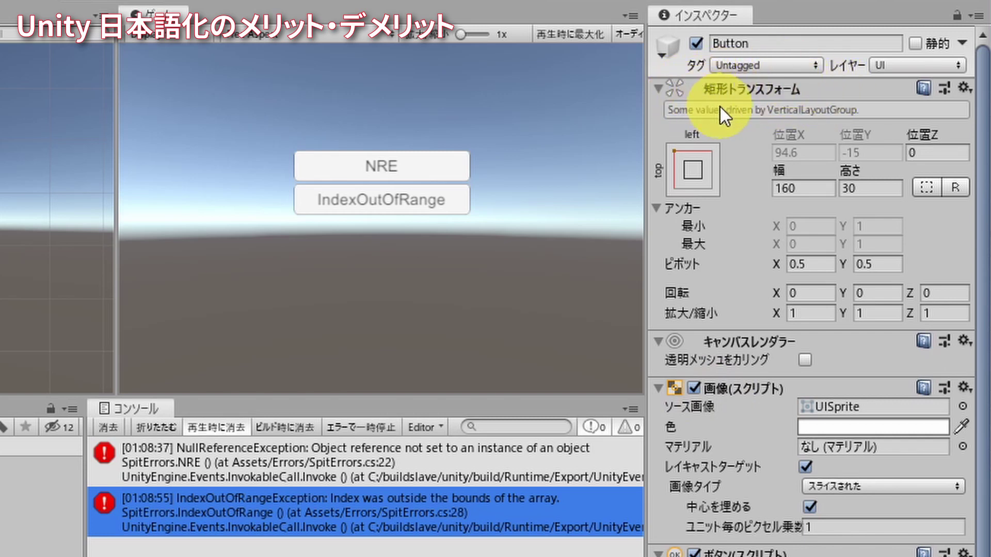
pyautogui.moveTo(710, 169)
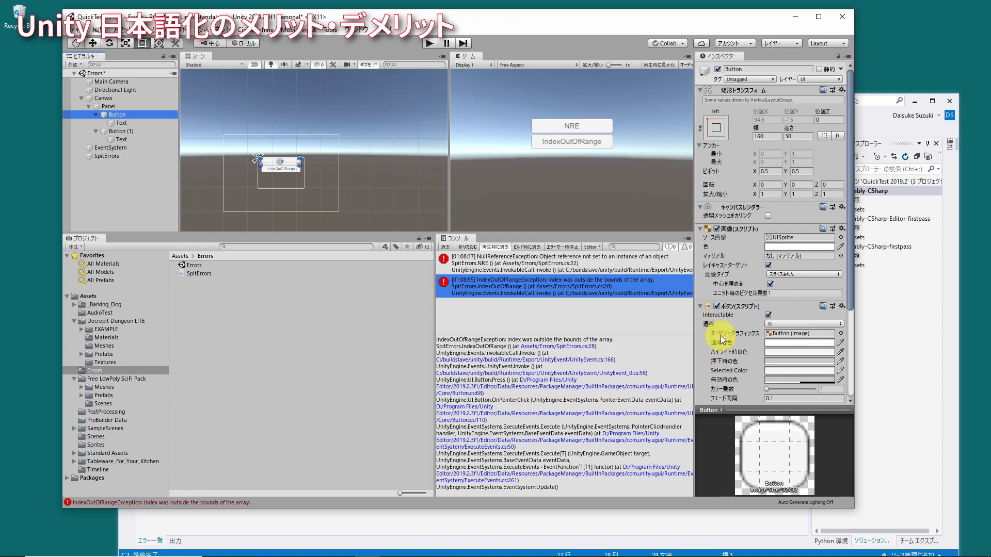
pyautogui.scroll(-3, 721, 336)
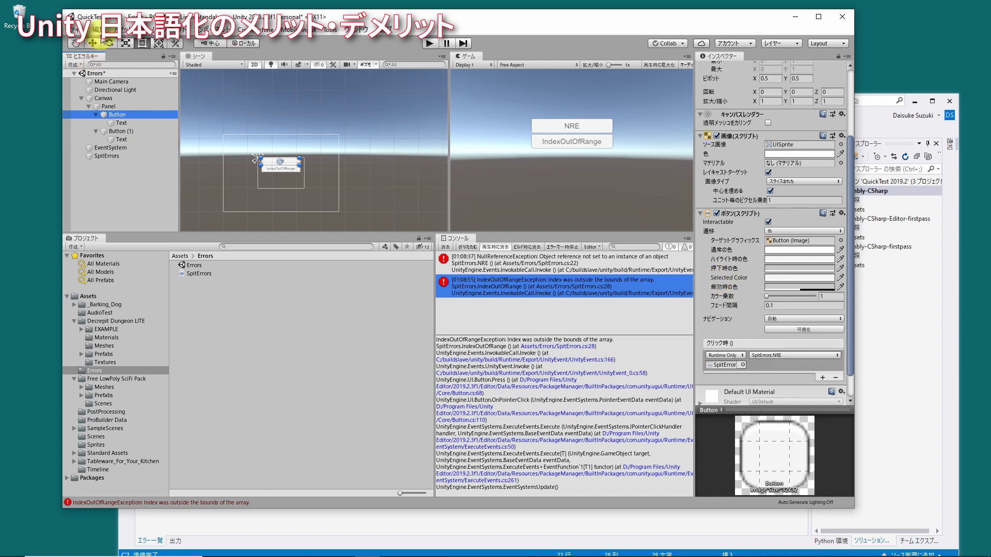
# - Open Preferences at the Languages page and set the editor language to Default (English)
pyautogui.click(97, 30)
pyautogui.moveTo(77, 30)
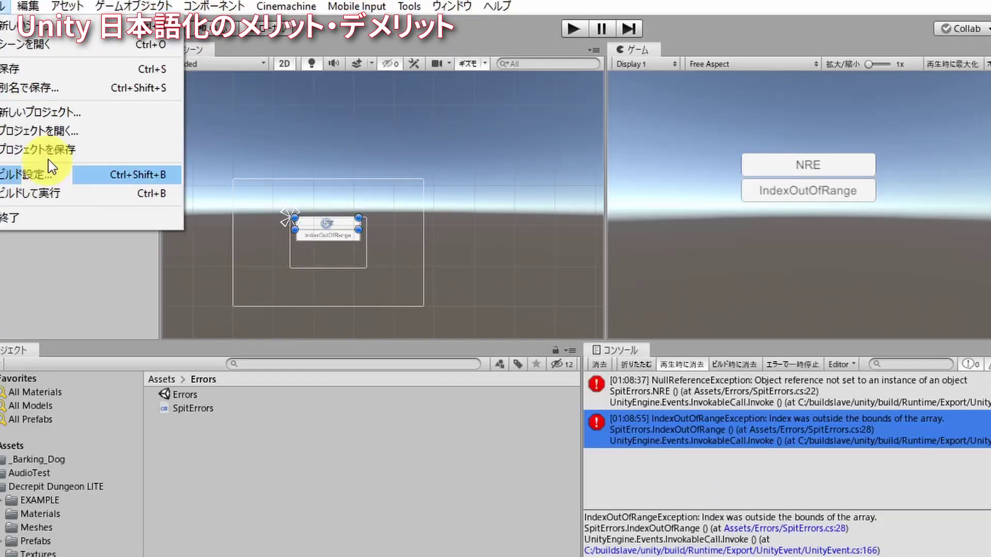
pyautogui.moveTo(28, 6)
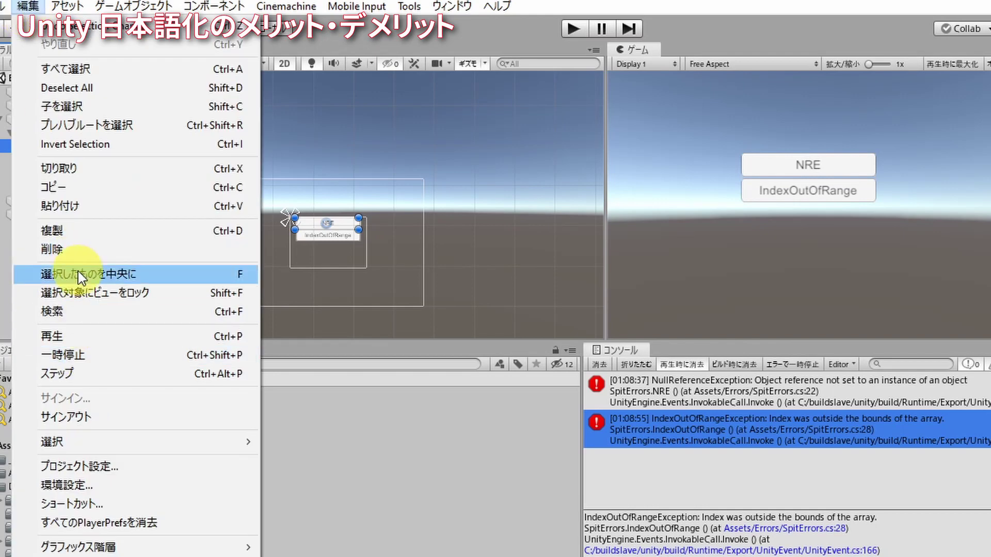
pyautogui.click(82, 486)
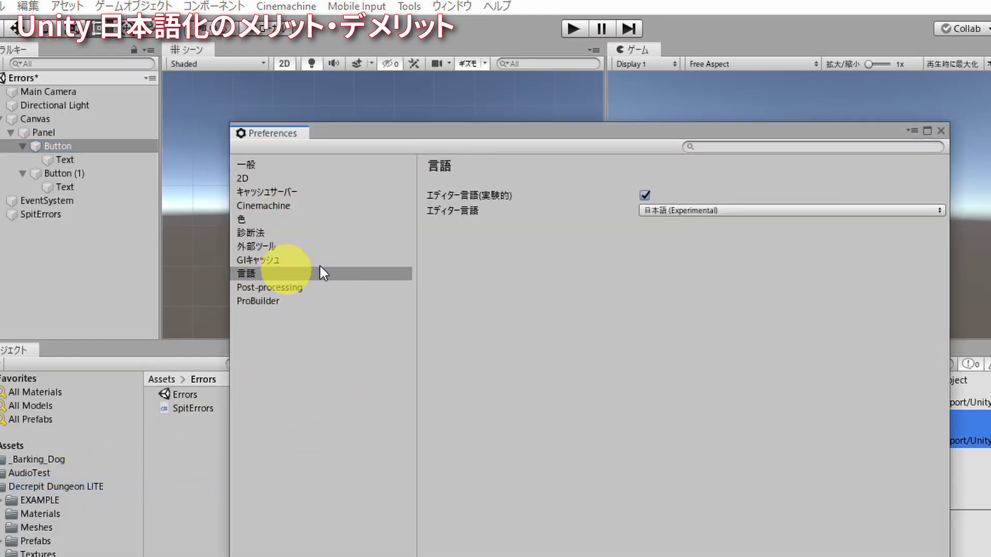
pyautogui.click(670, 211)
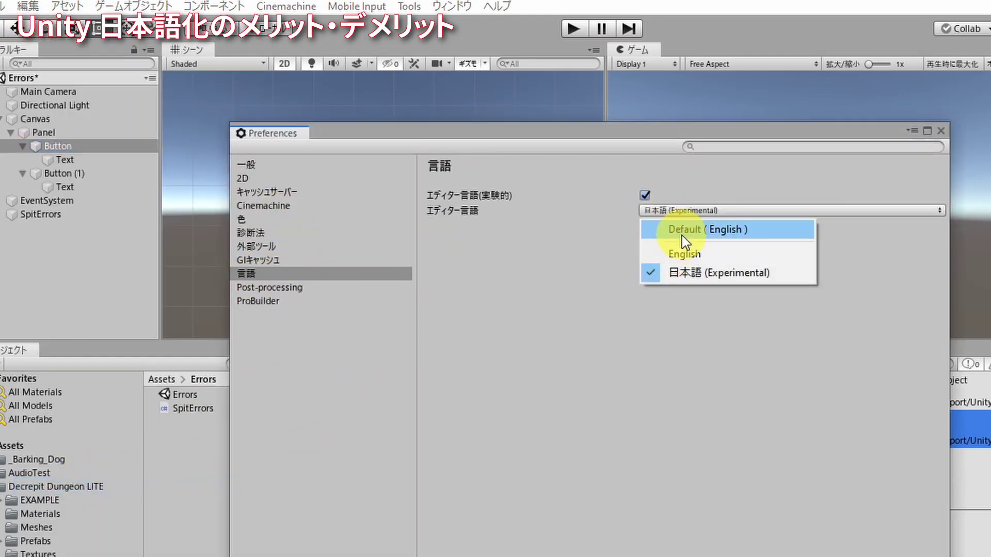
pyautogui.click(682, 233)
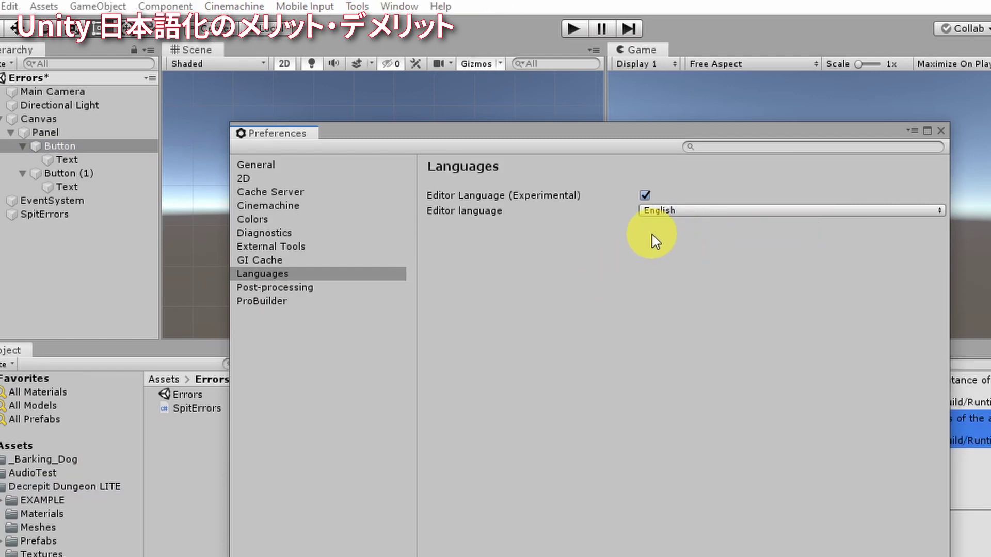
# - Switch the editor language to 日本語 (Experimental), then back to English
pyautogui.click(676, 215)
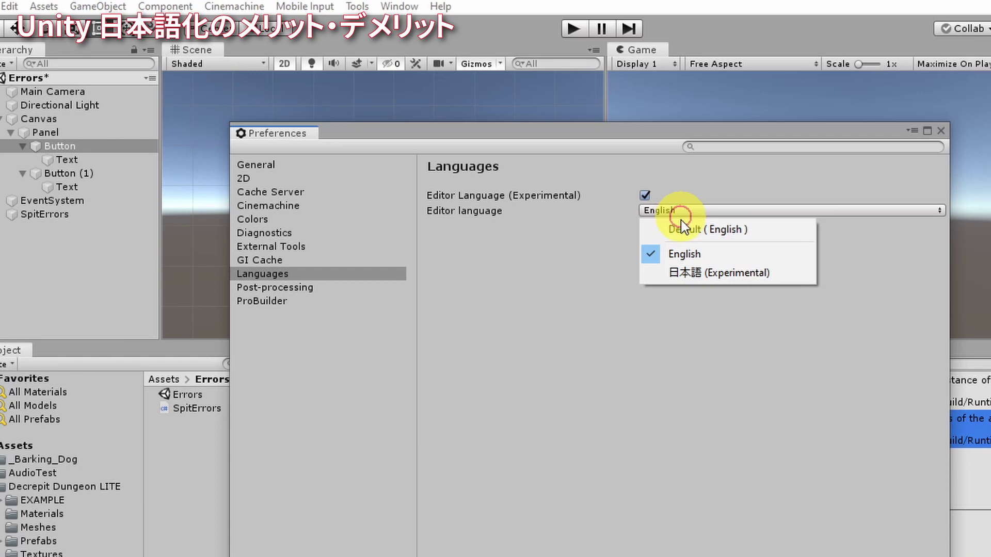
pyautogui.click(687, 271)
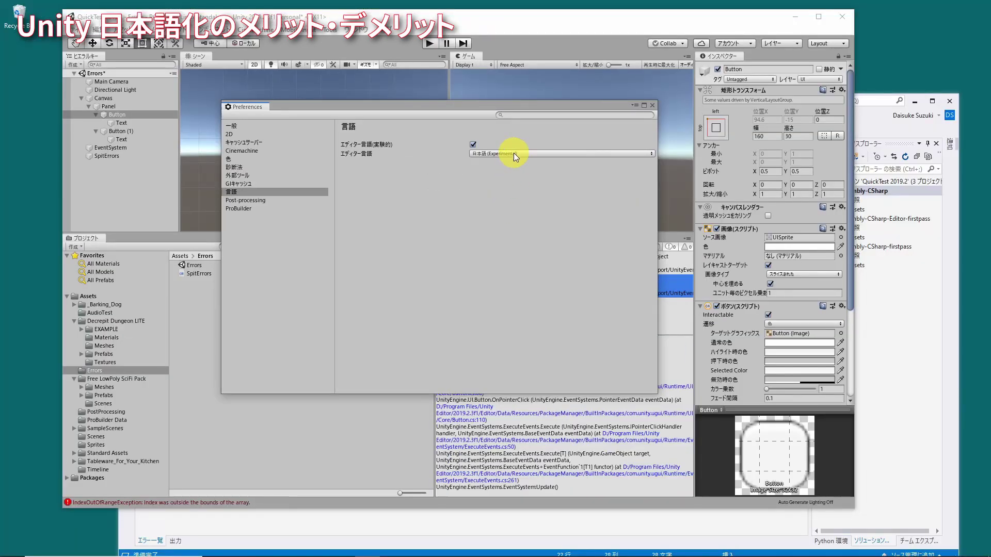
pyautogui.click(513, 153)
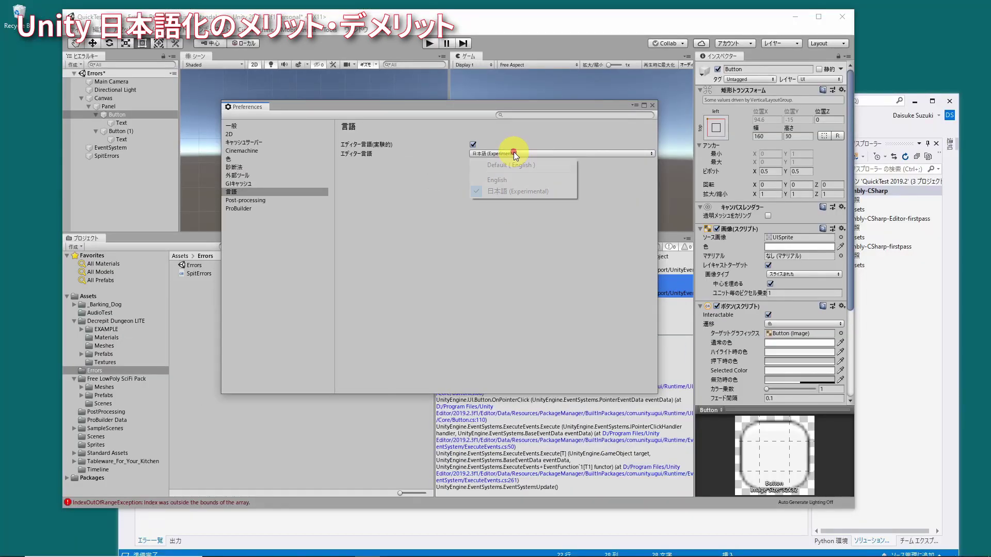
pyautogui.click(512, 181)
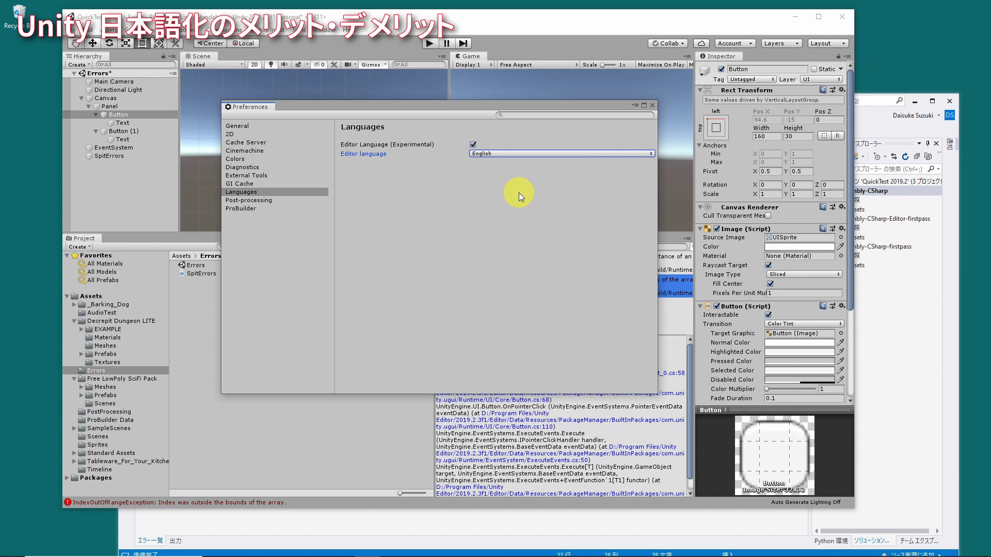
# - Bring Visual Studio forward and browse its Options pages, including Find and Replace and Extensions
pyautogui.click(866, 129)
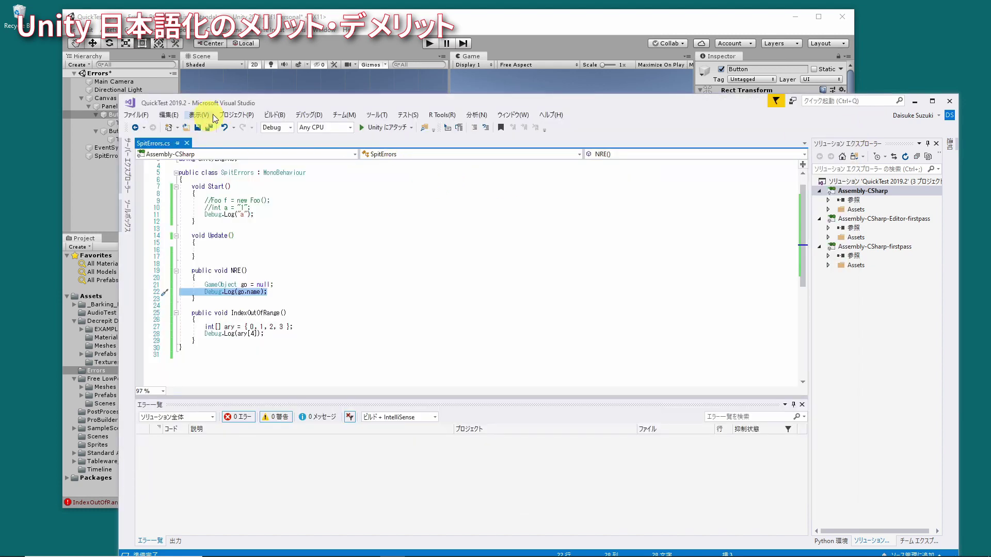
pyautogui.click(377, 115)
pyautogui.click(300, 280)
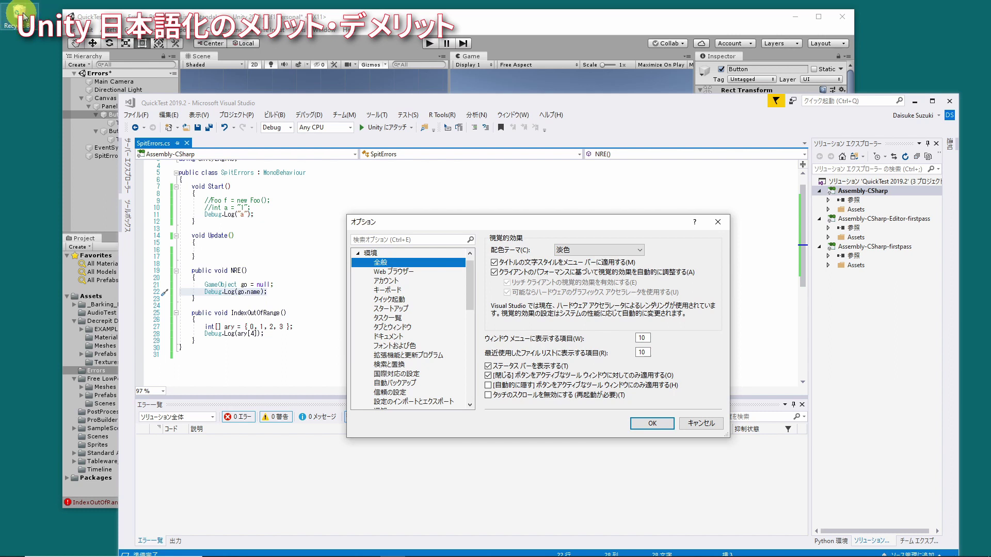
pyautogui.scroll(-3, 407, 341)
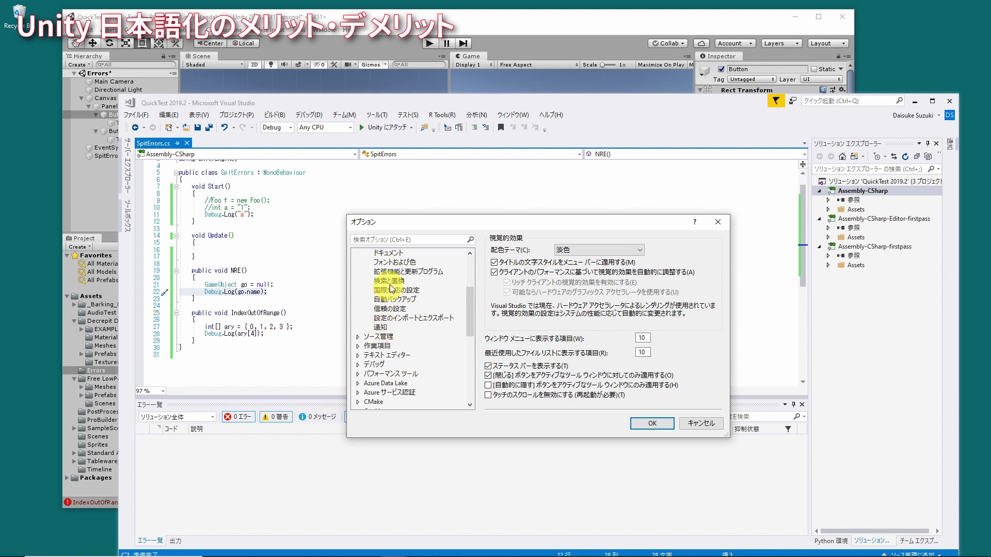
pyautogui.scroll(-2, 400, 292)
pyautogui.scroll(2, 400, 293)
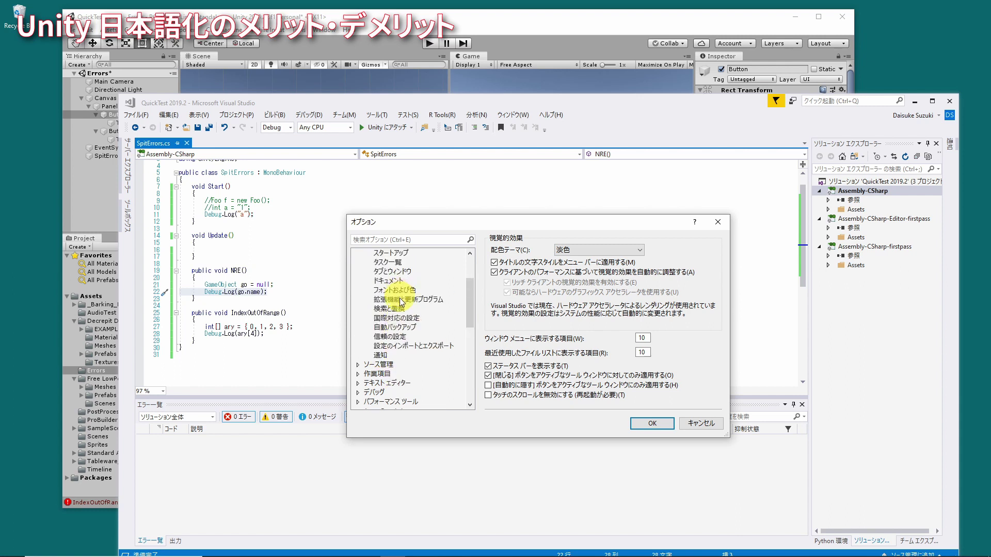
pyautogui.scroll(2, 401, 294)
pyautogui.scroll(1, 403, 303)
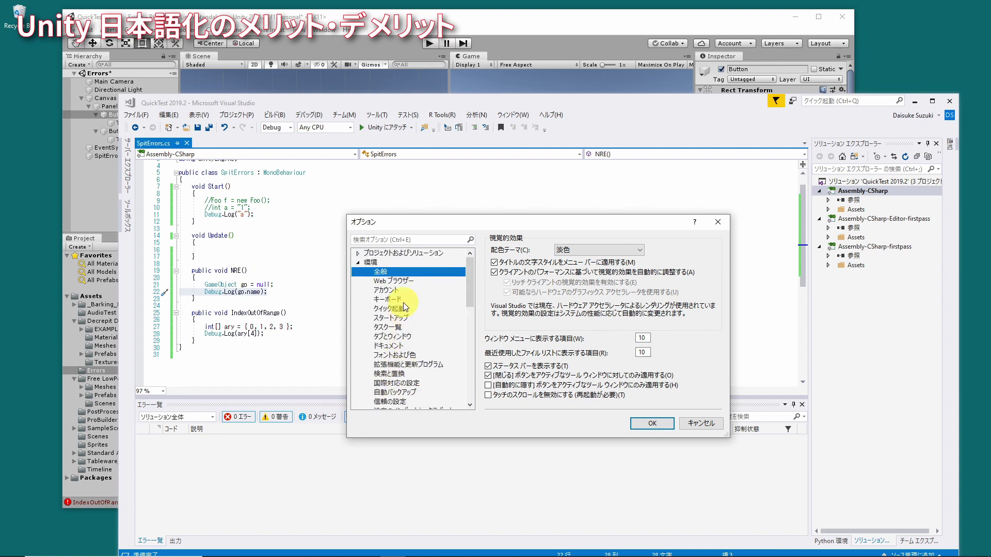
pyautogui.click(394, 375)
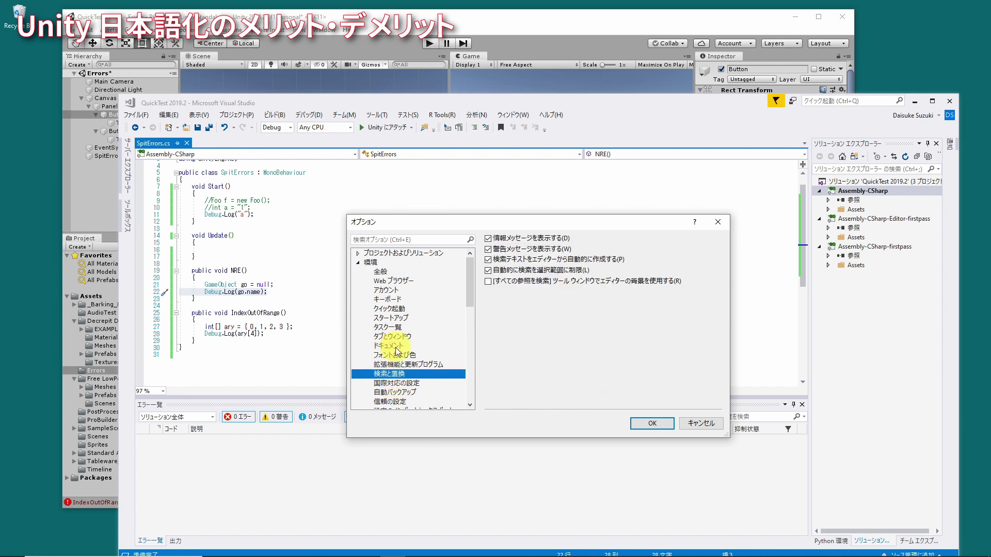
pyautogui.click(393, 365)
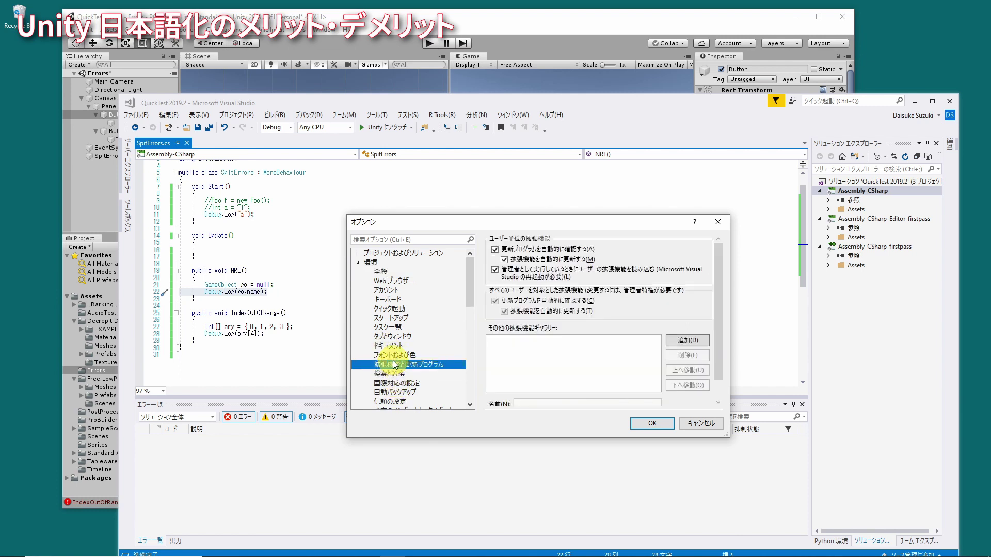
pyautogui.scroll(-2, 420, 334)
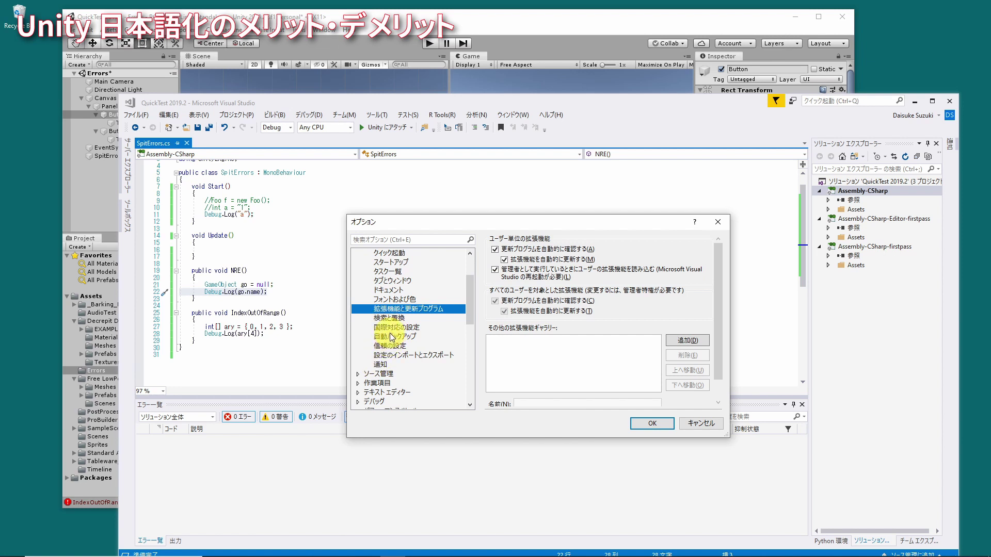
# - Set the International Settings language to English and acknowledge the restart notice
pyautogui.click(394, 327)
pyautogui.click(508, 250)
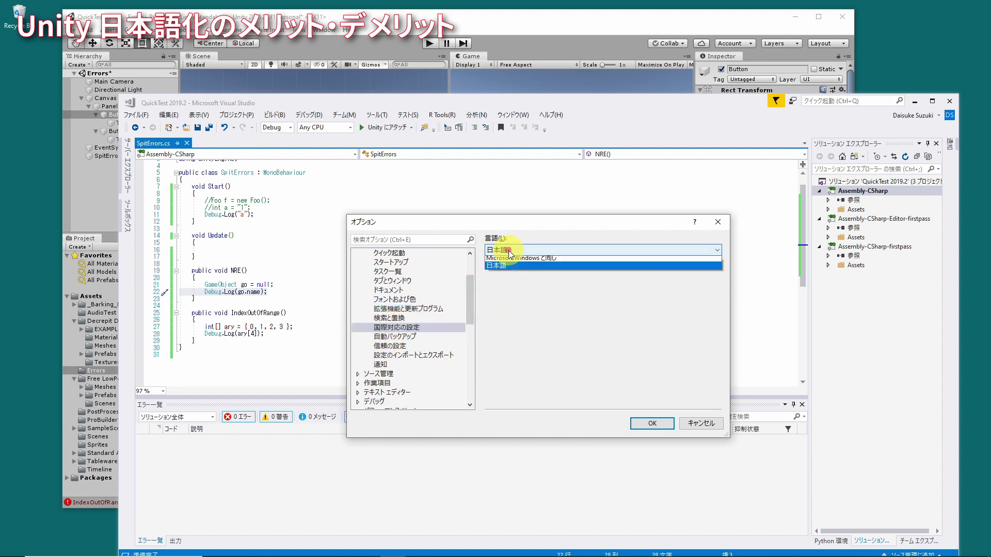
pyautogui.click(498, 260)
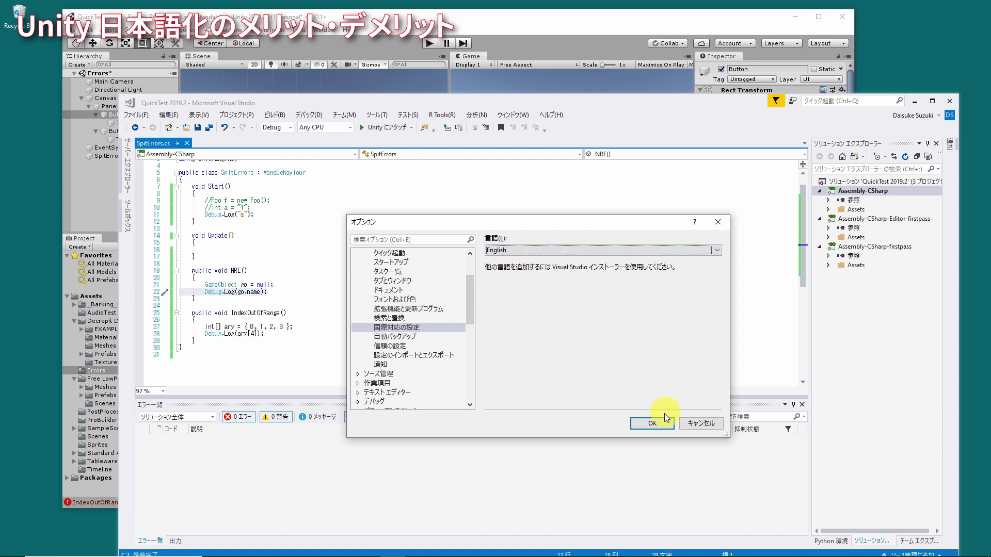
pyautogui.click(656, 424)
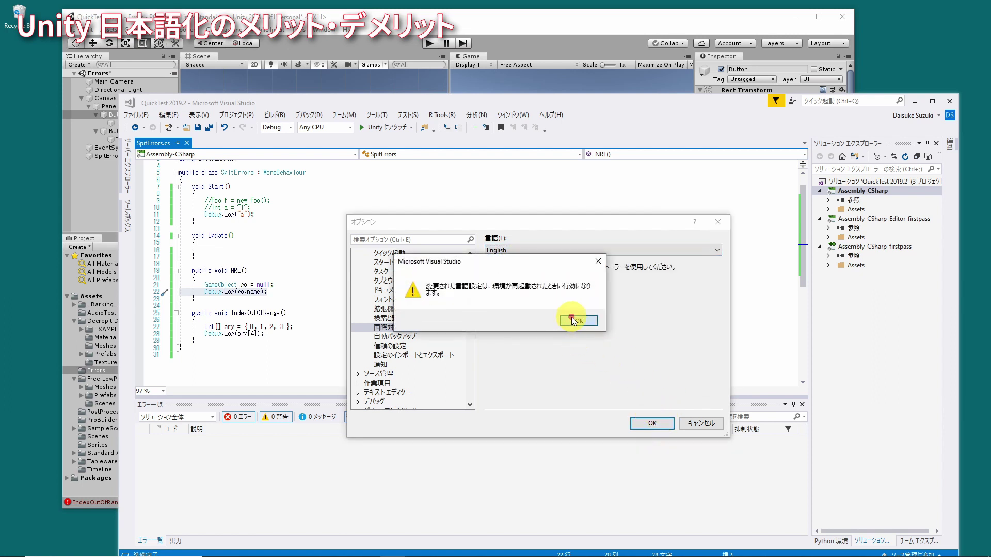
pyautogui.click(572, 321)
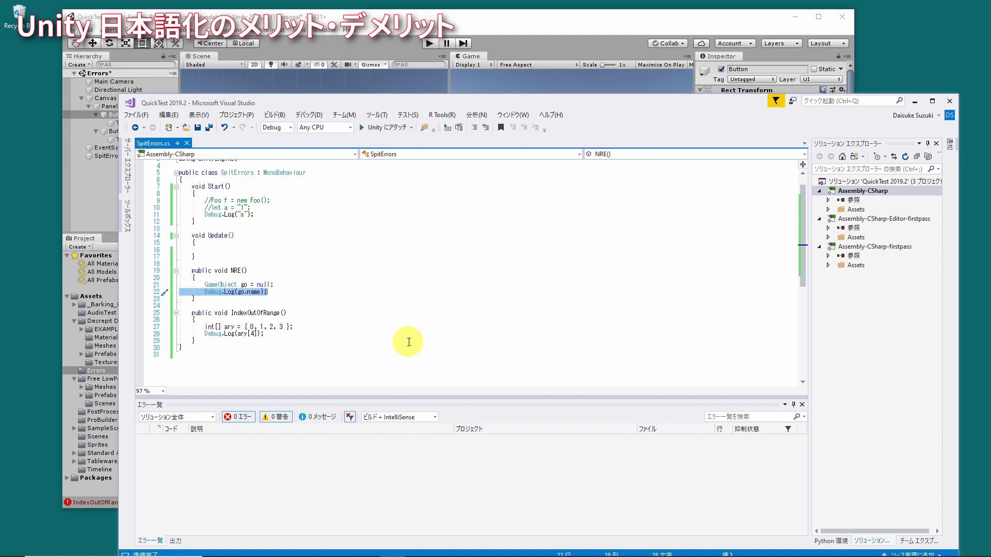
pyautogui.press('super')
pyautogui.write('si')
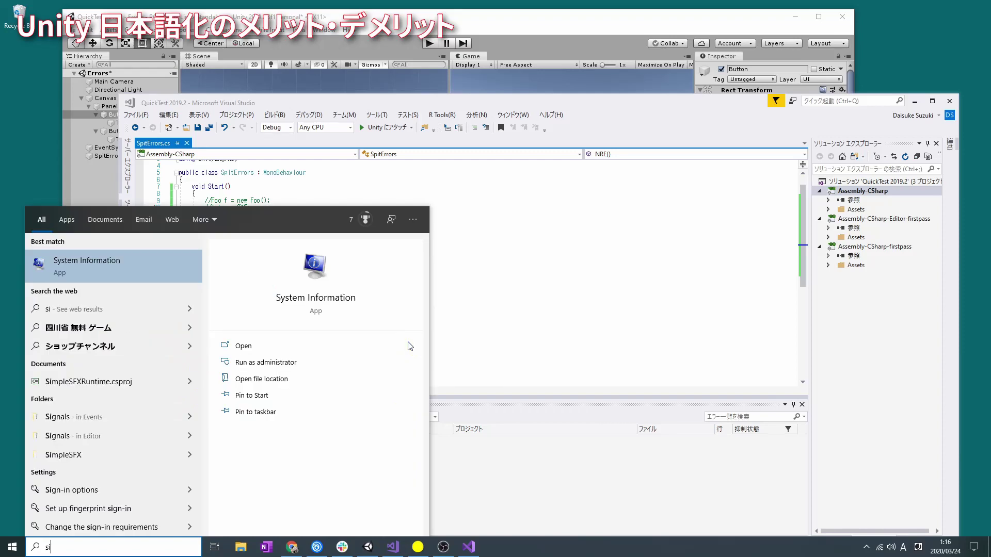
pyautogui.press('BackSpace')
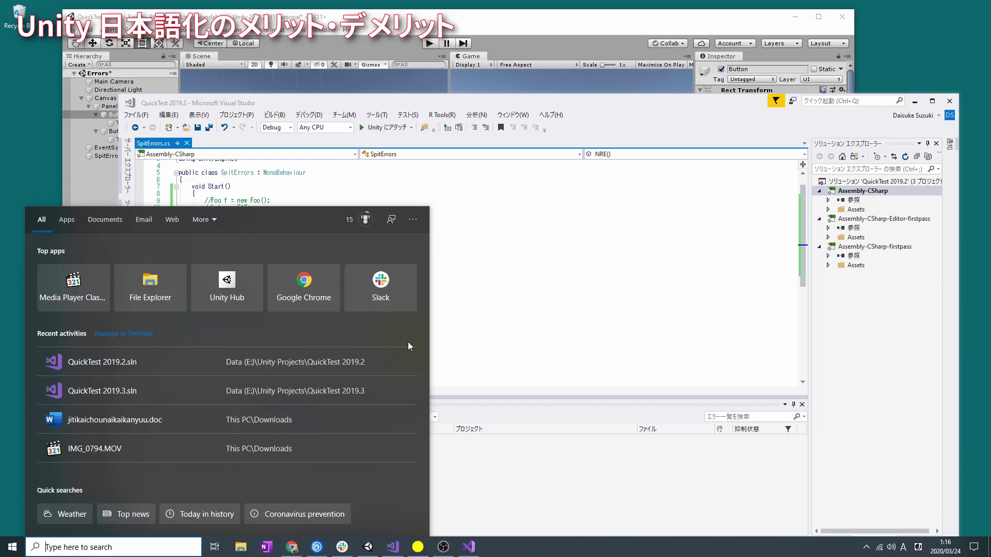
pyautogui.write('display')
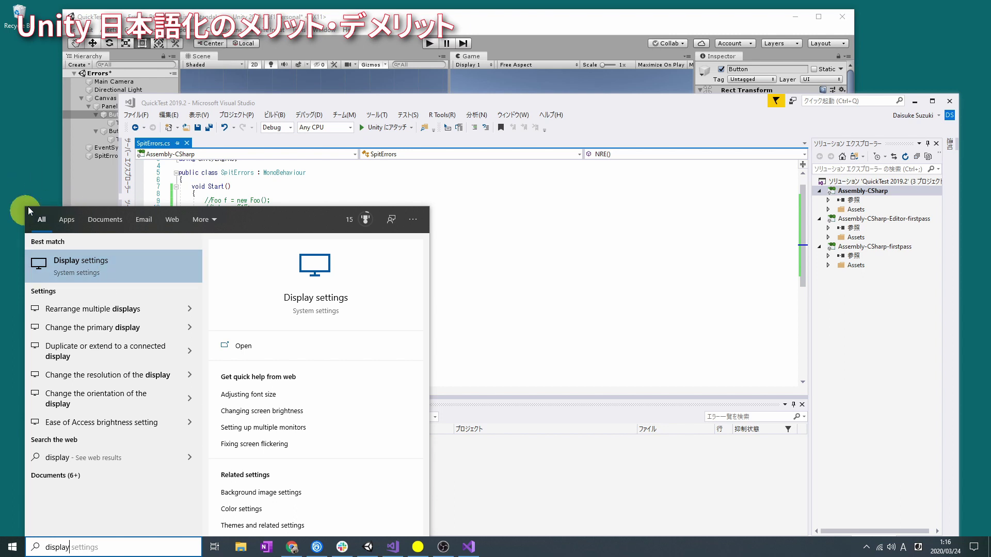
pyautogui.click(45, 183)
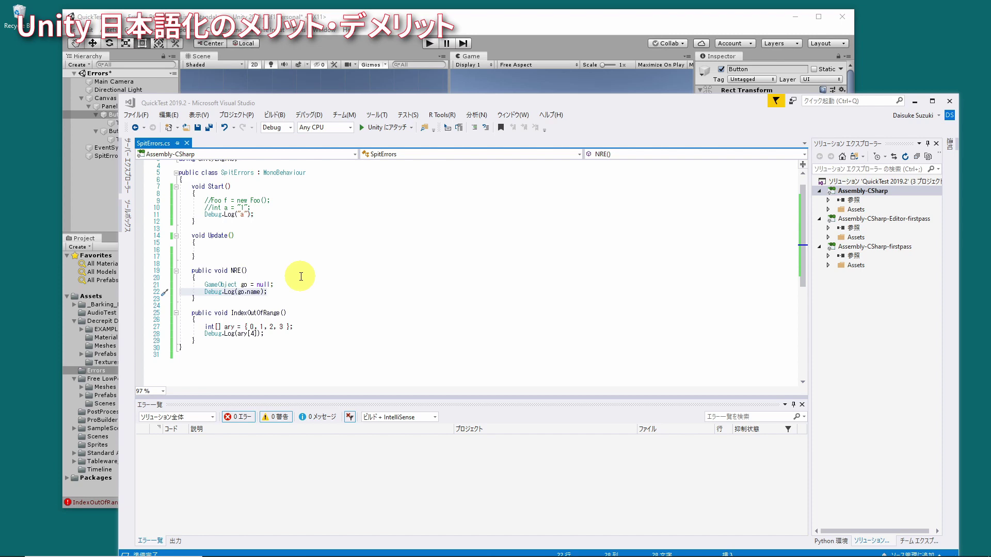
# - Launch Unity Hub from the Start menu search 'uni'
pyautogui.press('super')
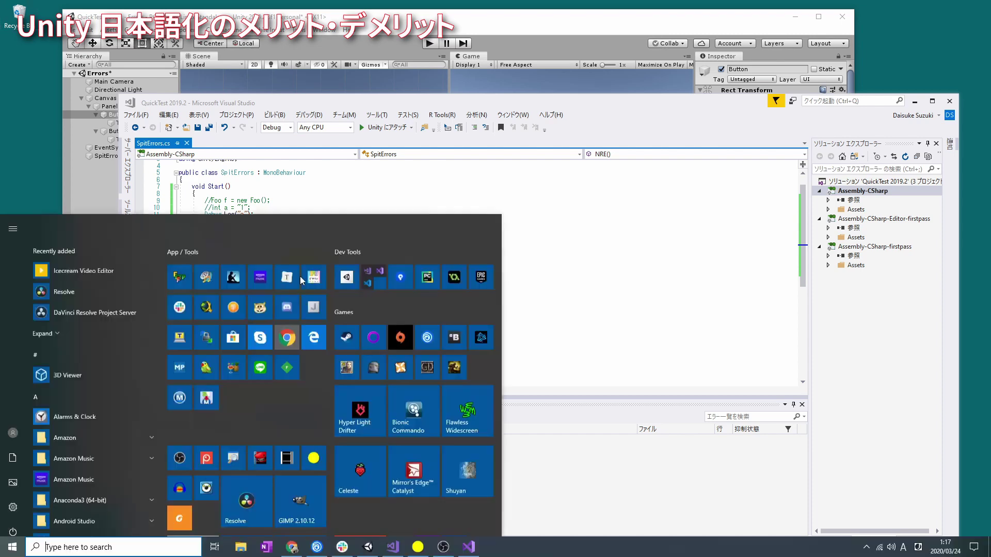
pyautogui.write('uni')
pyautogui.press('Return')
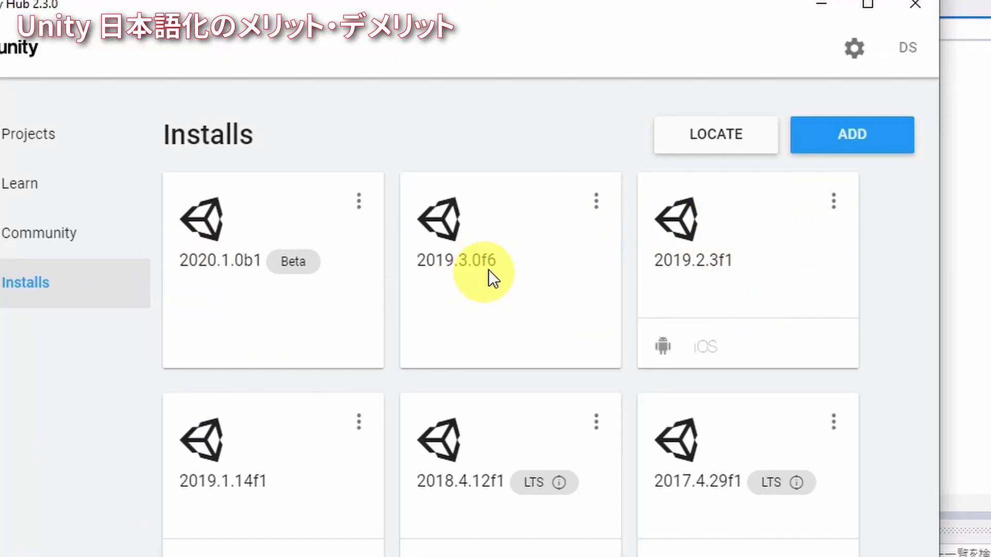
# - Review the language packs in Add Modules for 2019.3.0f6, then cancel without adding anything
pyautogui.click(596, 202)
pyautogui.click(472, 219)
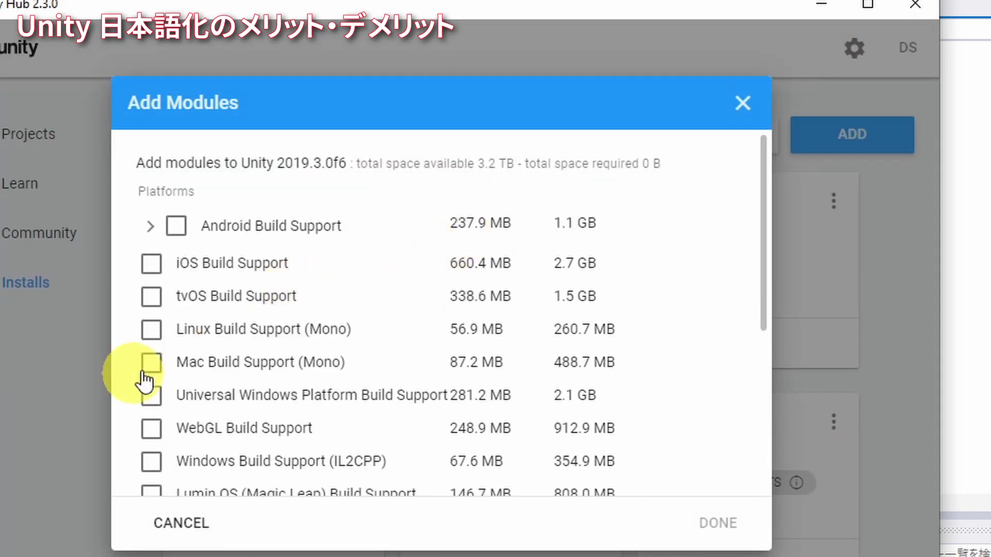
pyautogui.scroll(-2, 278, 327)
pyautogui.scroll(-3, 258, 328)
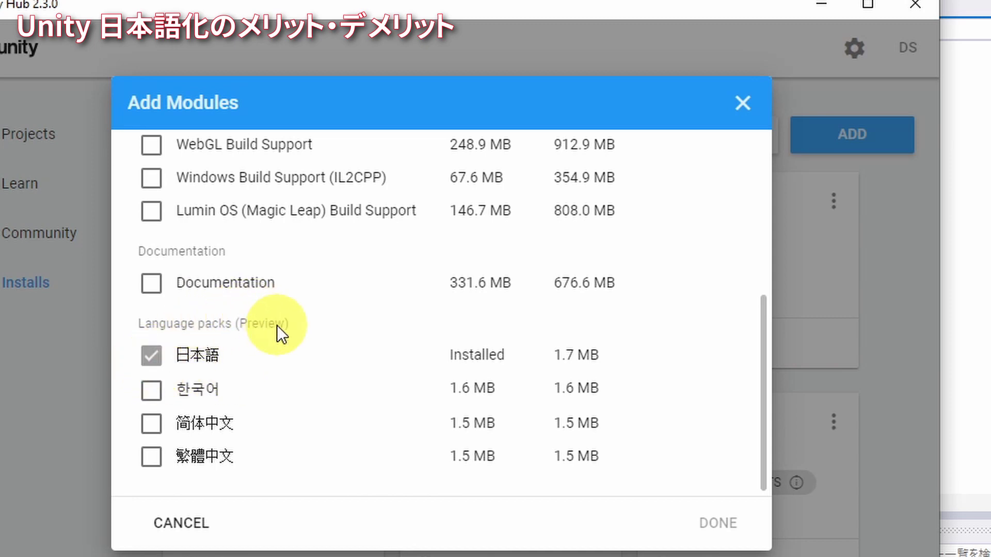
pyautogui.click(181, 538)
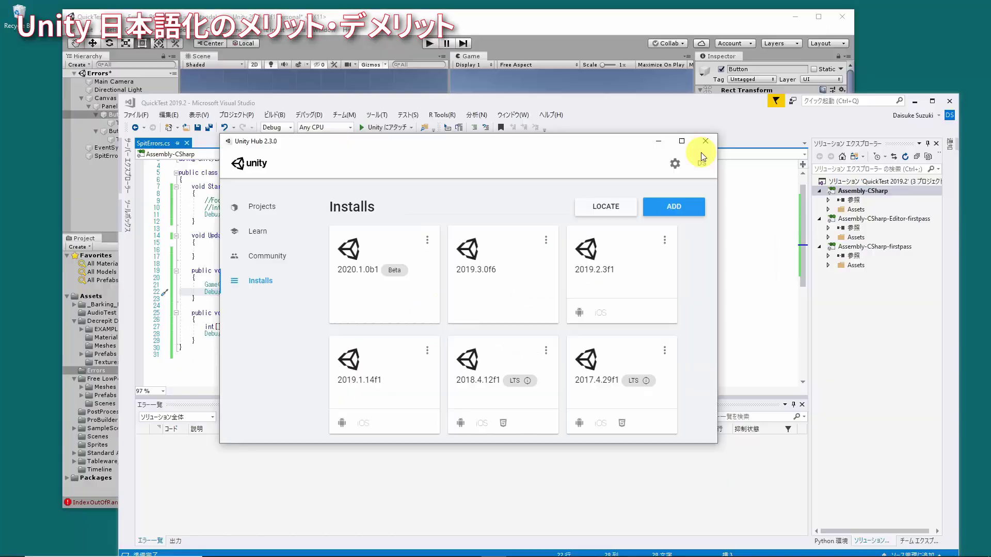